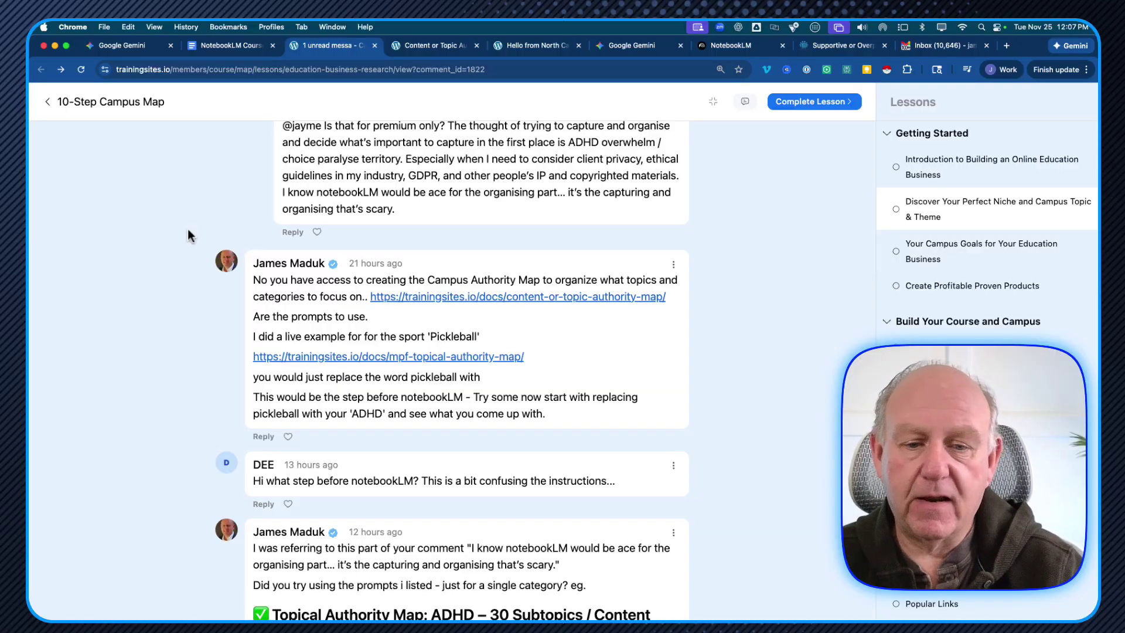
Scroll the comment replies to reach the Content or Topic Authority Map documentation link.
scroll(160, 319, "down", 3)
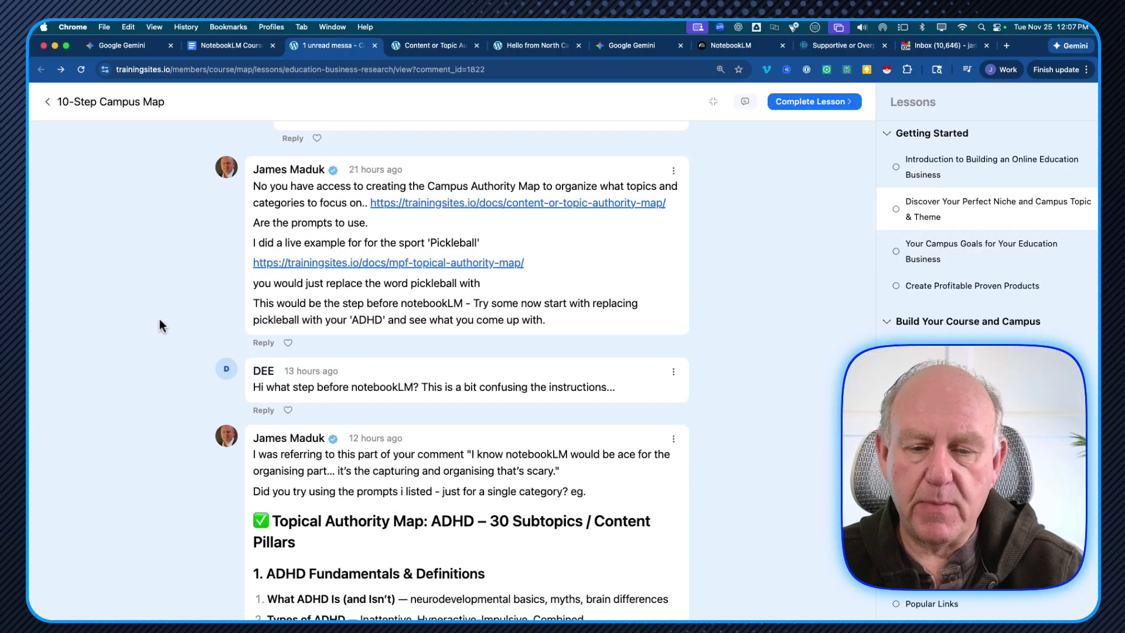
scroll(159, 319, "up", 5)
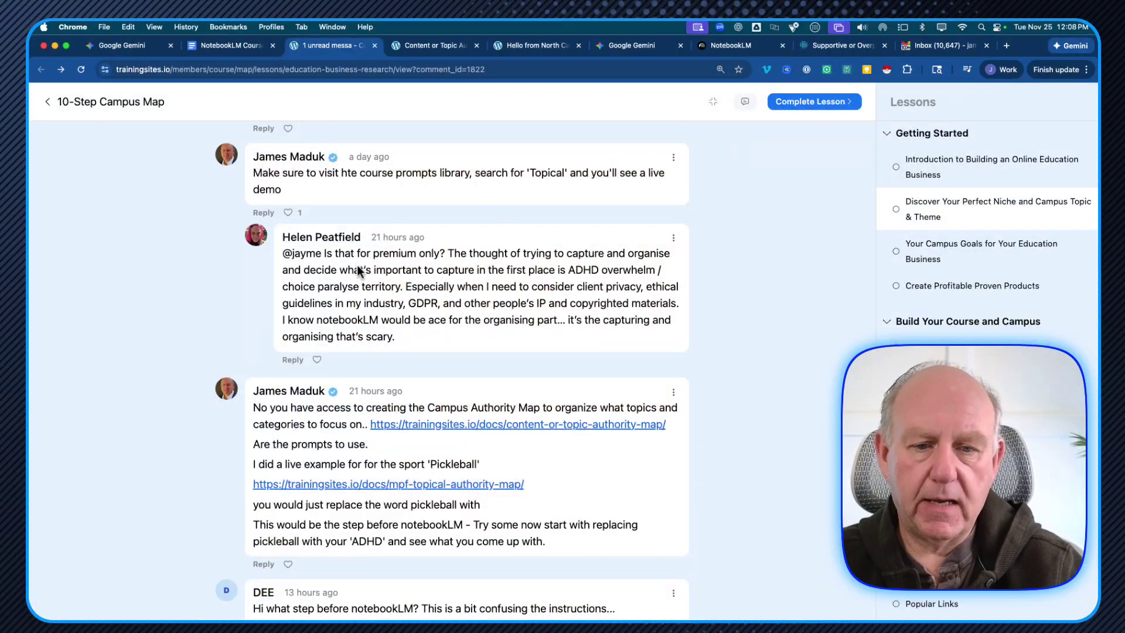
scroll(358, 271, "down", 3)
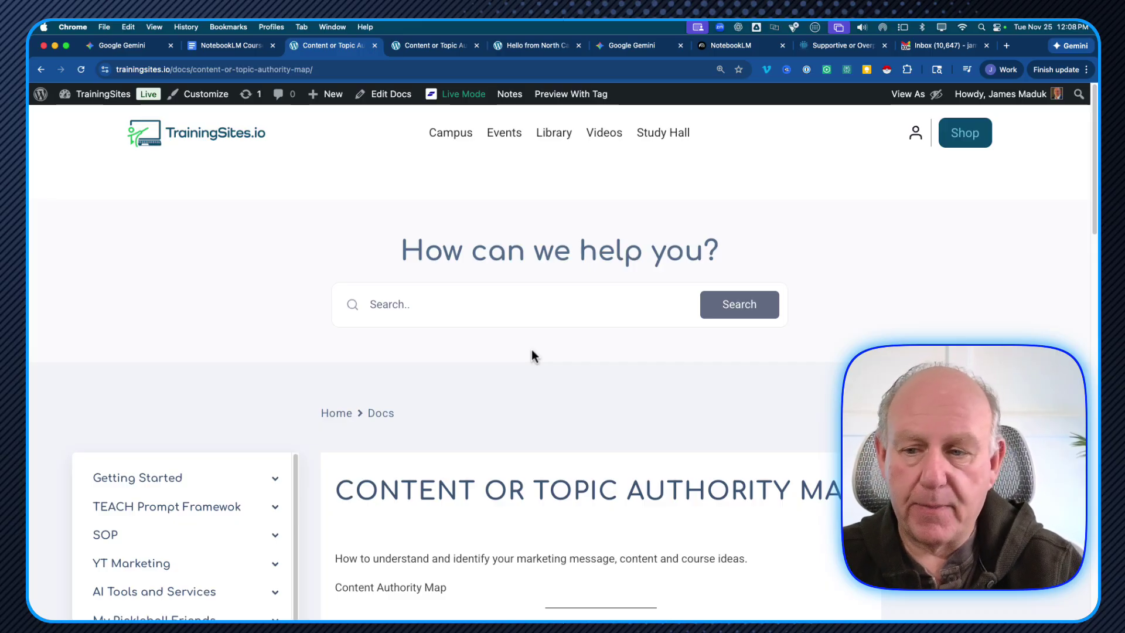
Zoom the docs page out and select the whole Step 1 'Define the Core Topic' prompt paragraph for copying.
key("super+minus")
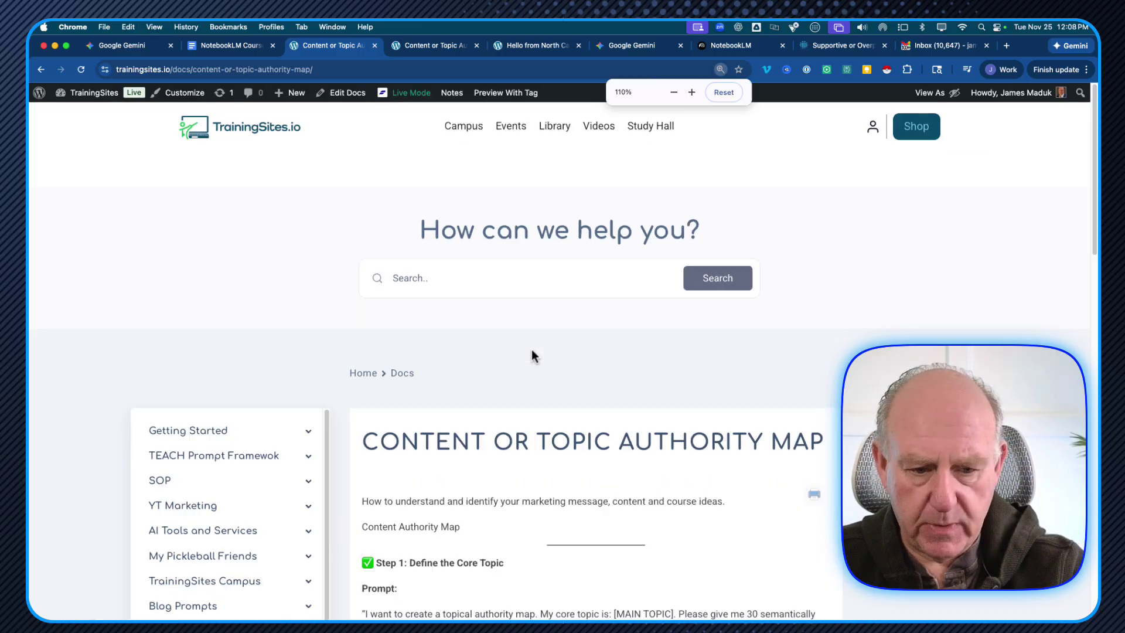
scroll(476, 319, "down", 5)
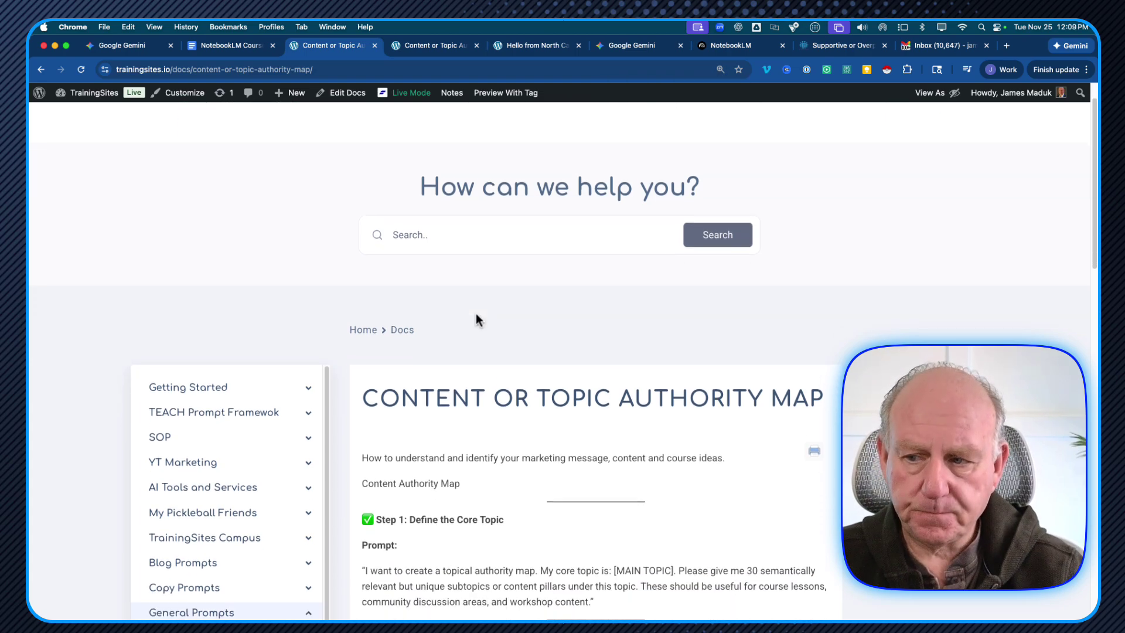
scroll(476, 318, "down", 3)
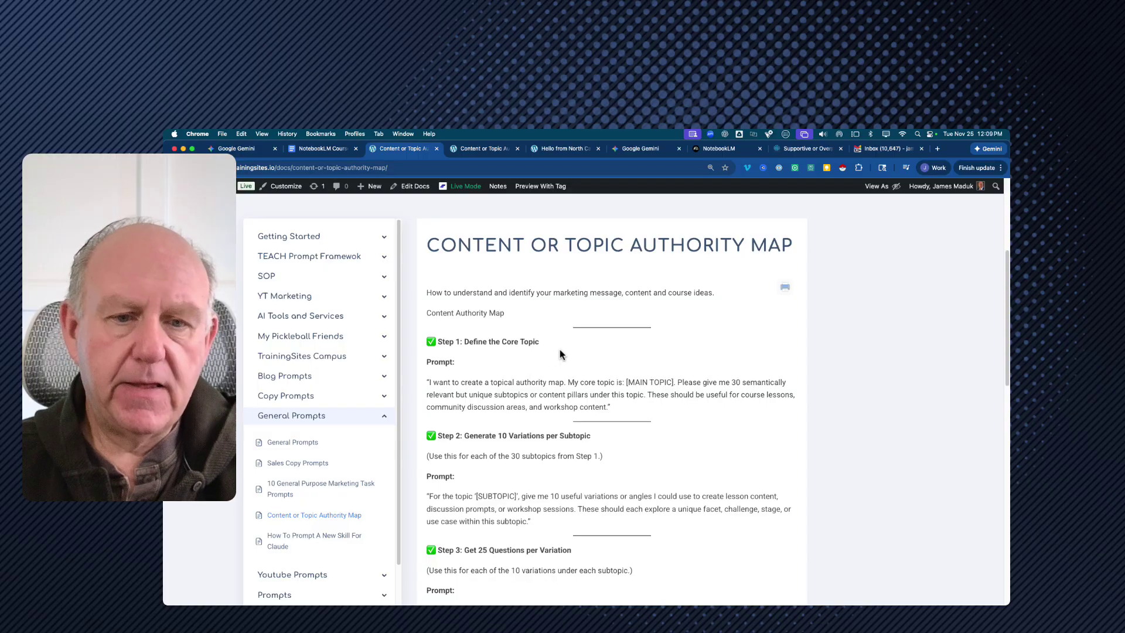
scroll(560, 349, "down", 3)
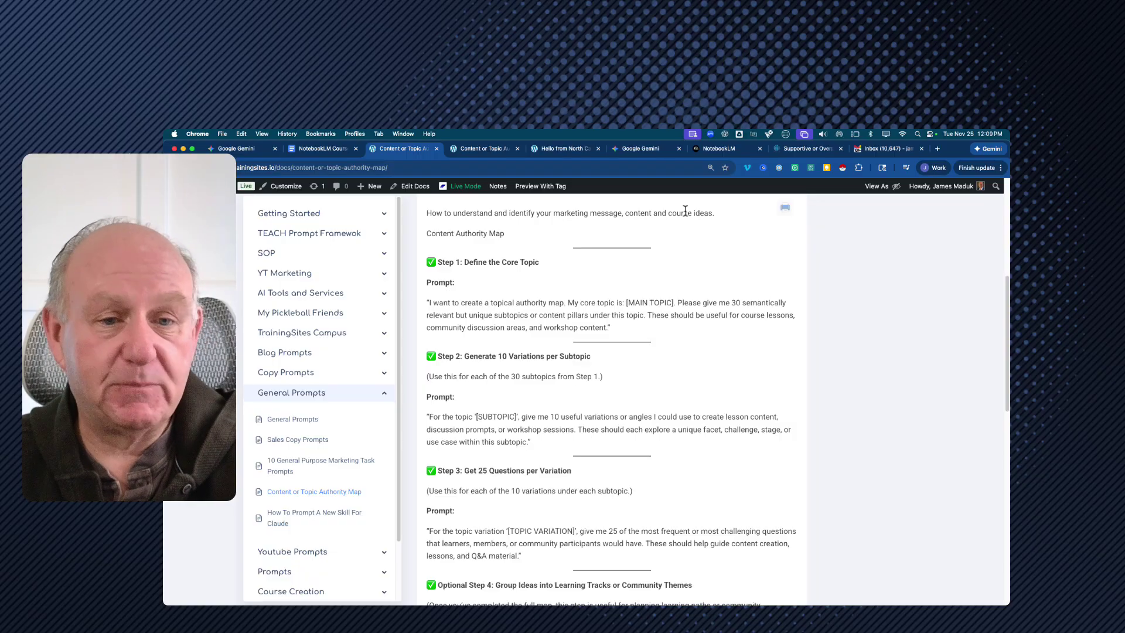
triple_click(488, 263)
scroll(488, 262, "down", 2)
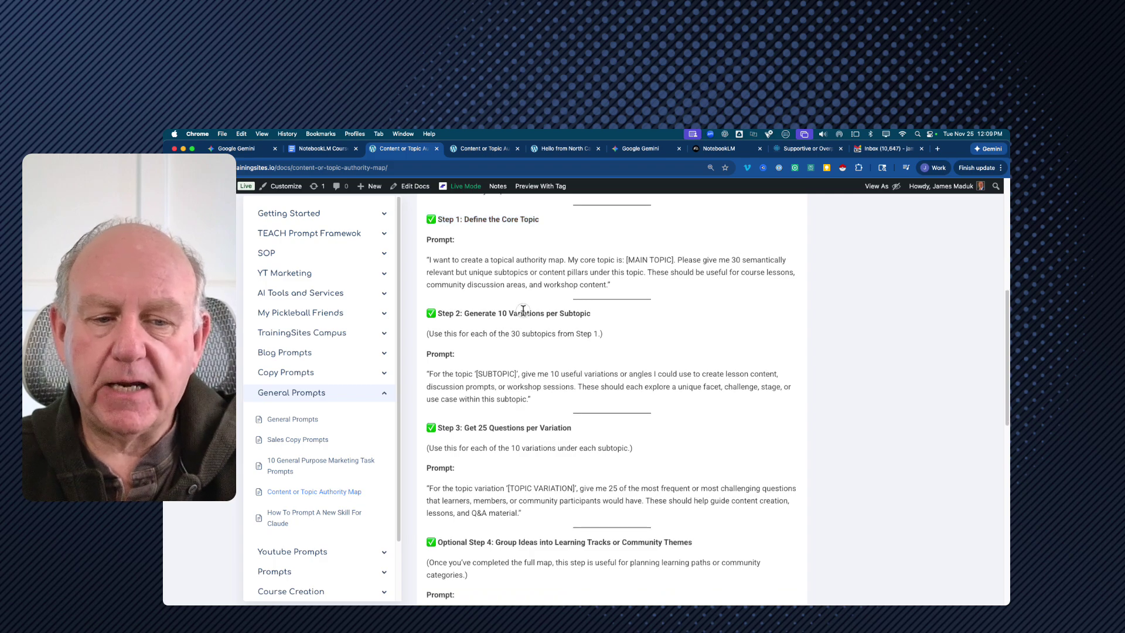
triple_click(522, 310)
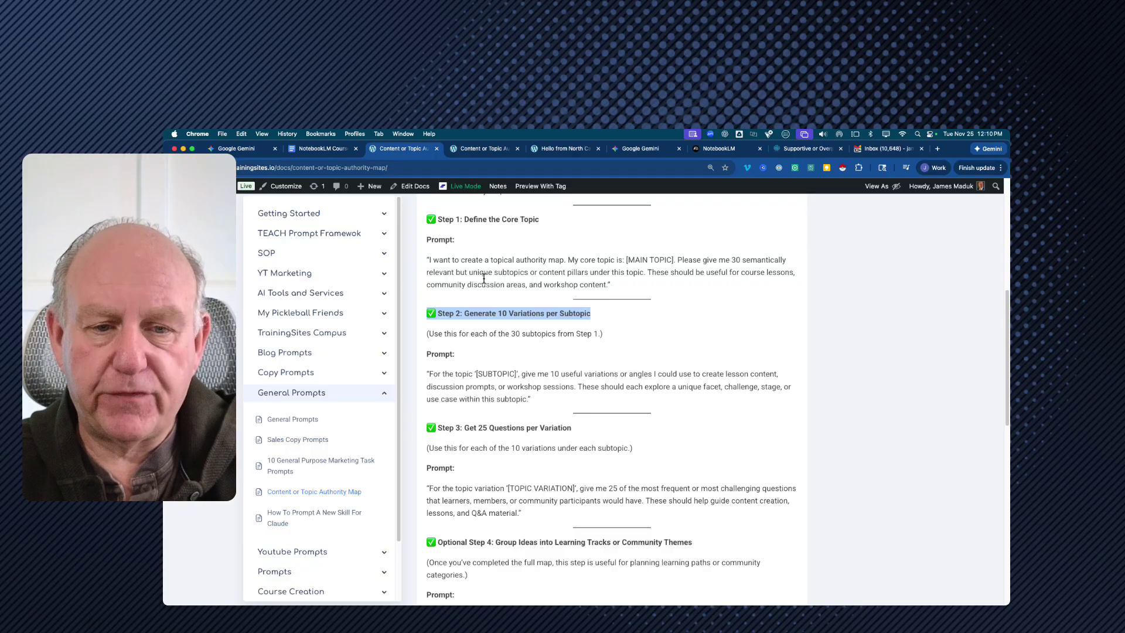
scroll(272, 237, "up", 1)
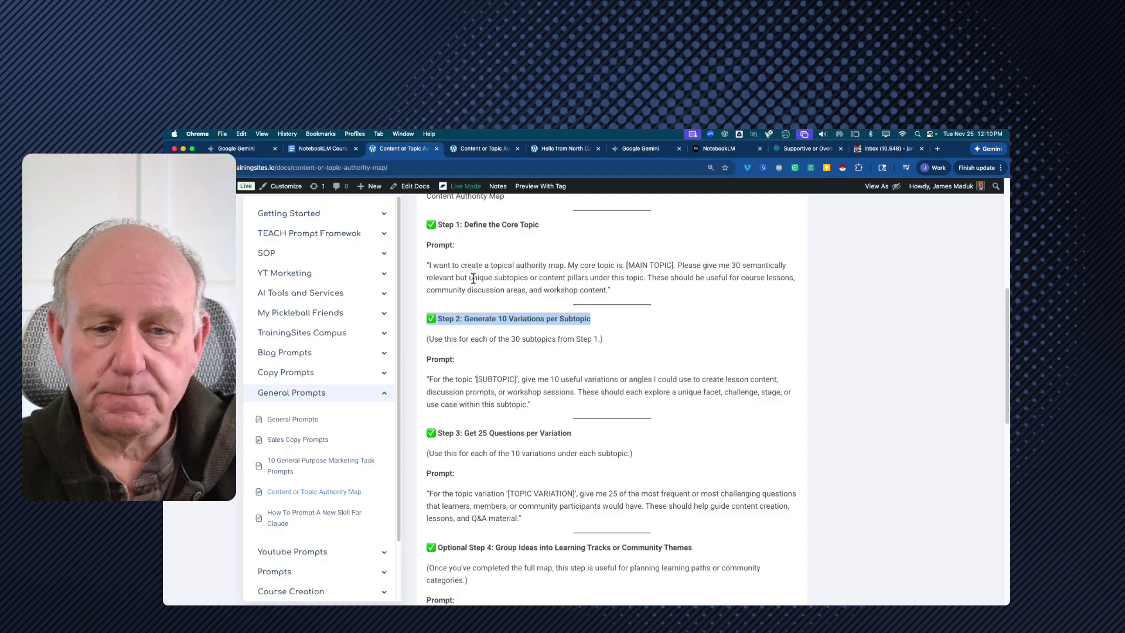
scroll(473, 278, "up", 1)
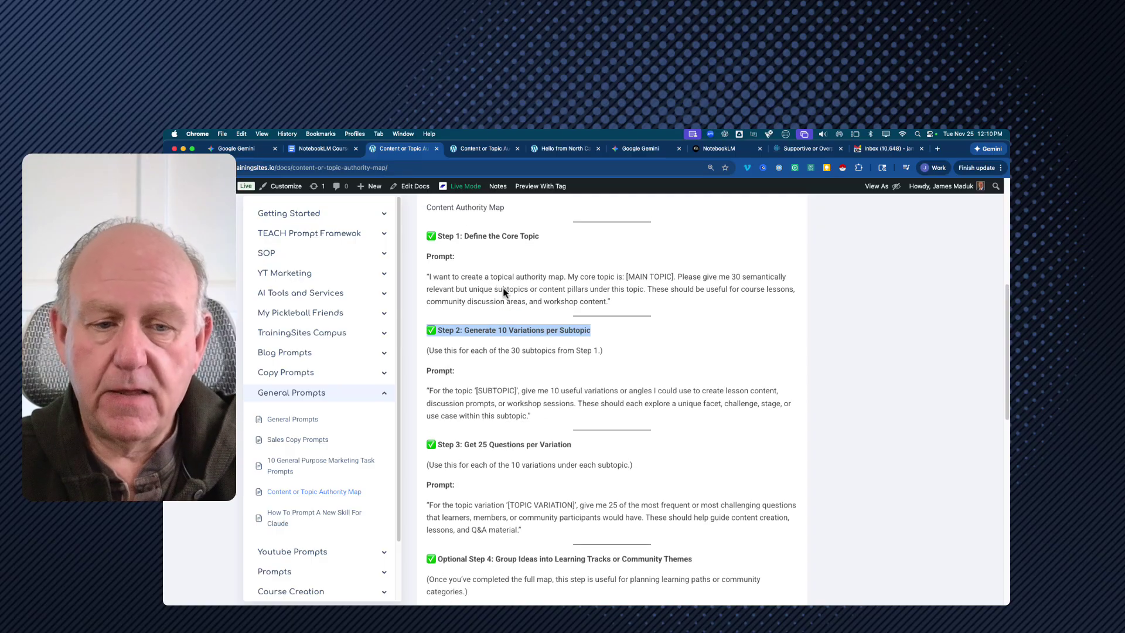
triple_click(503, 293)
key("super+c")
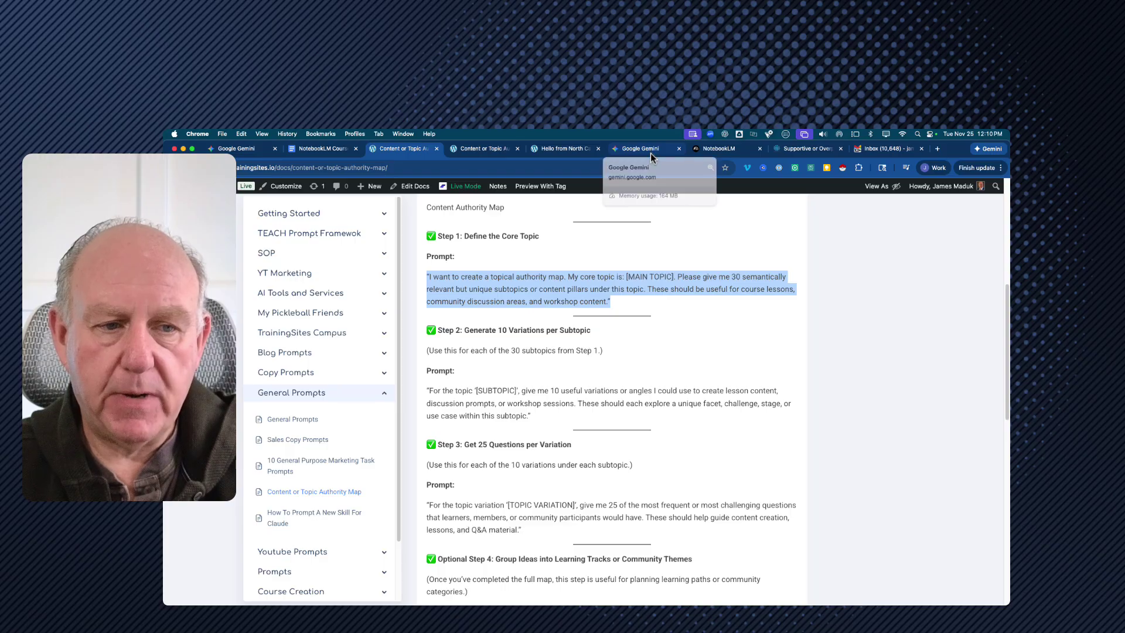
Send Gemini the Step 1 prompt with ADHD as the main topic, requesting grade 8 level responses.
left_click(628, 151)
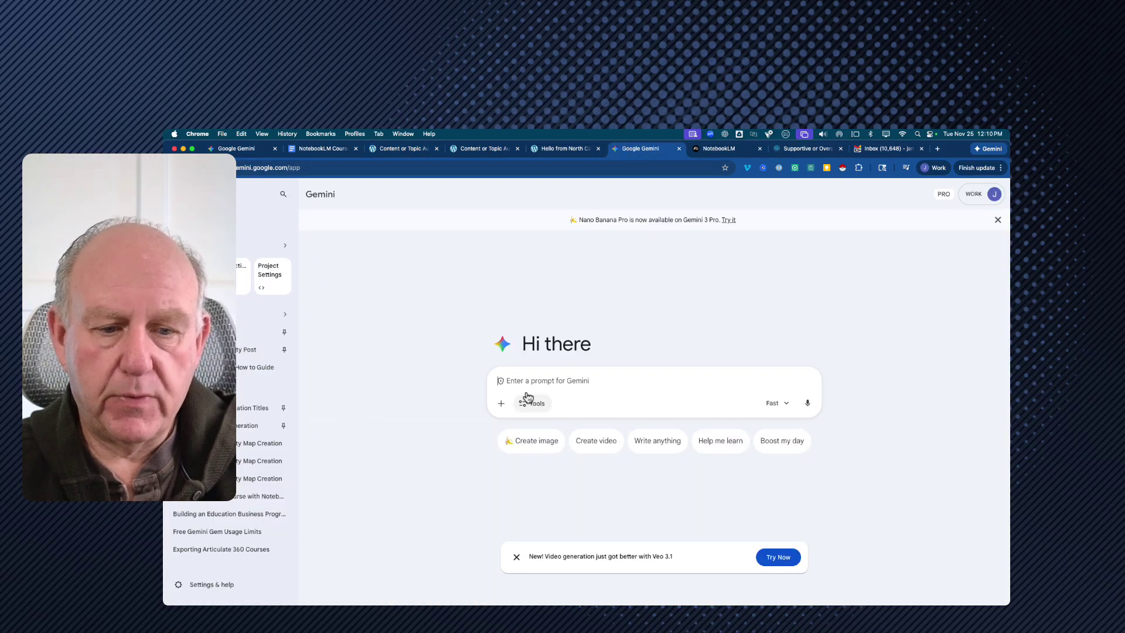
key("super+v")
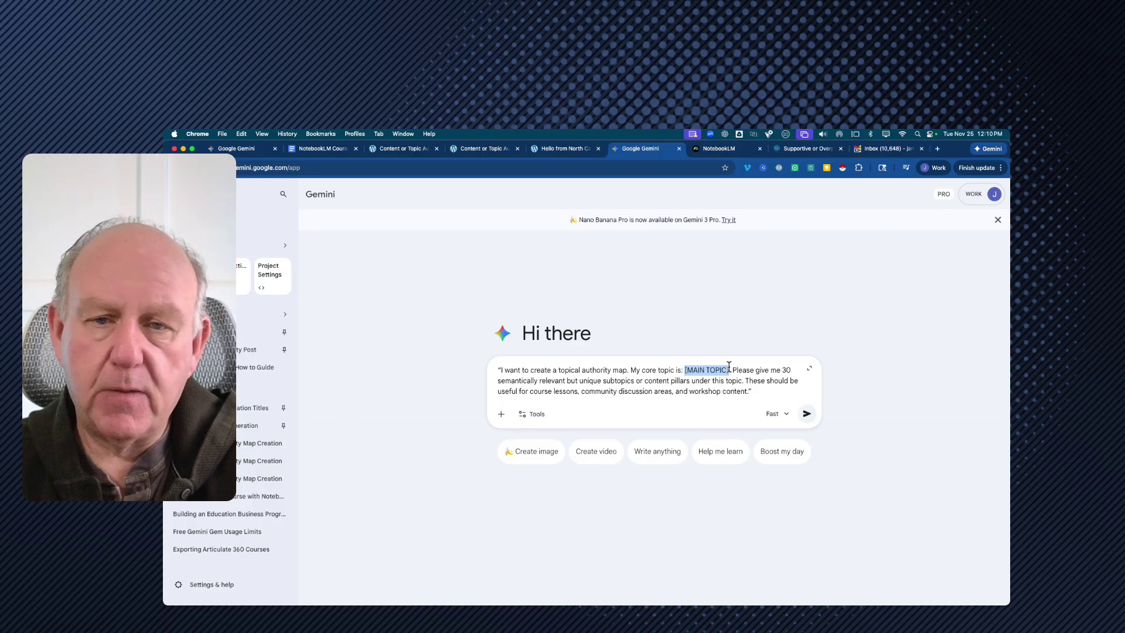
type("ADHD")
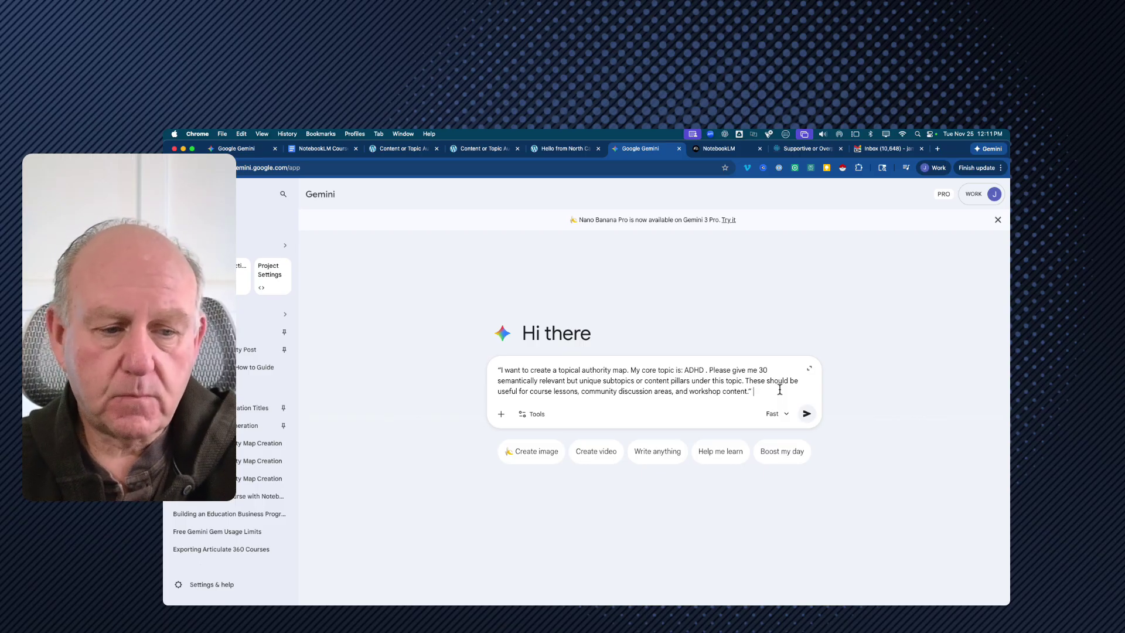
type("Keep you")
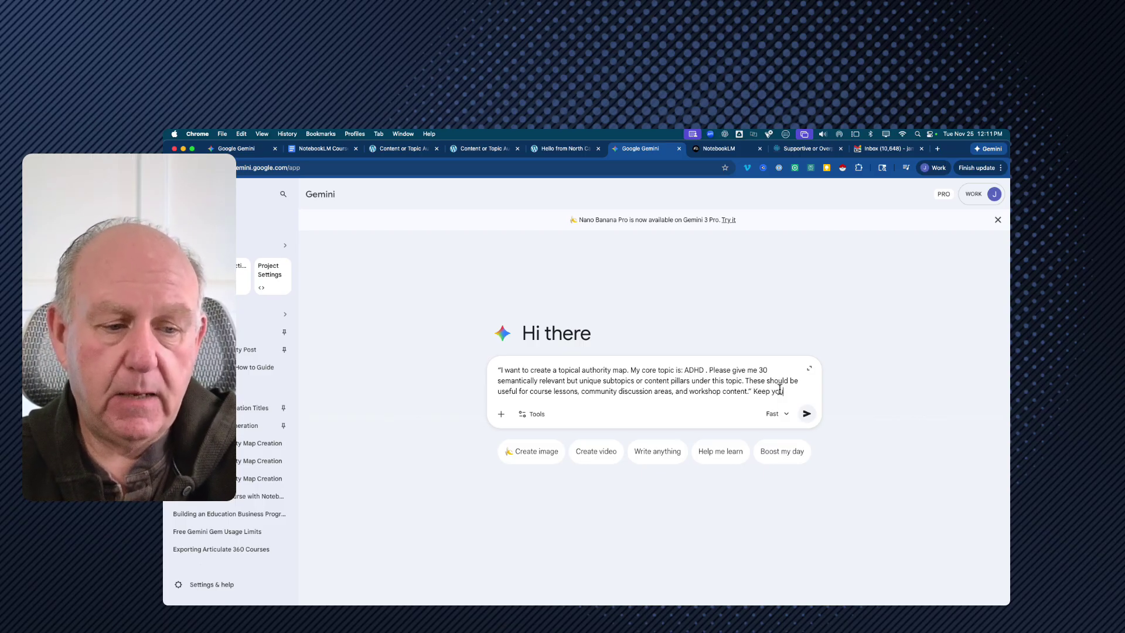
type("r repons")
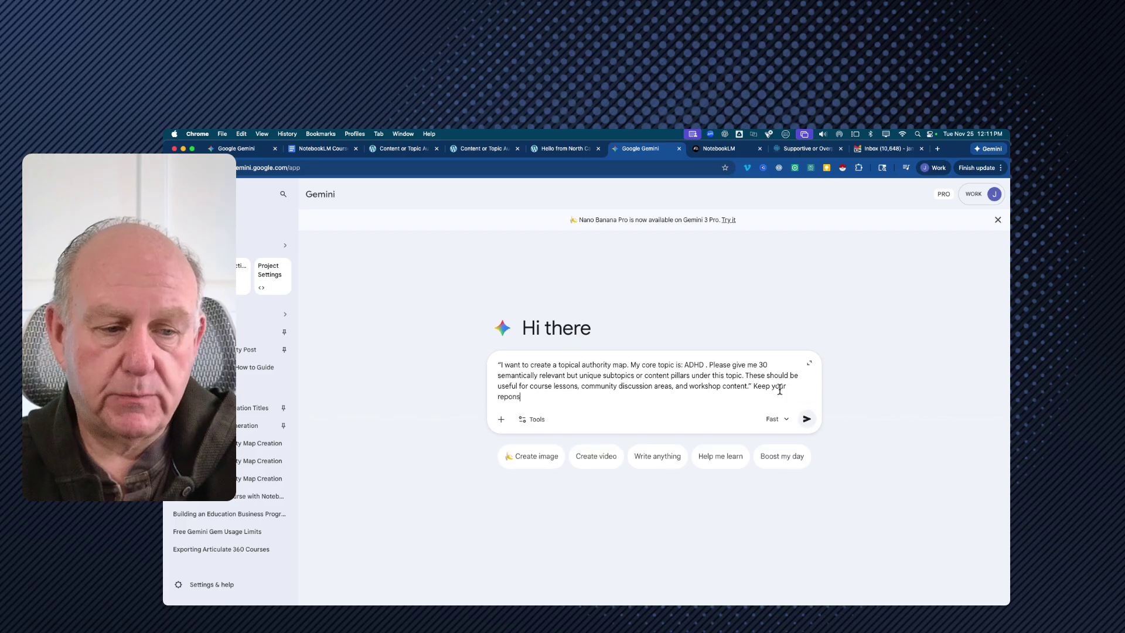
type("es to a grade 8 level.")
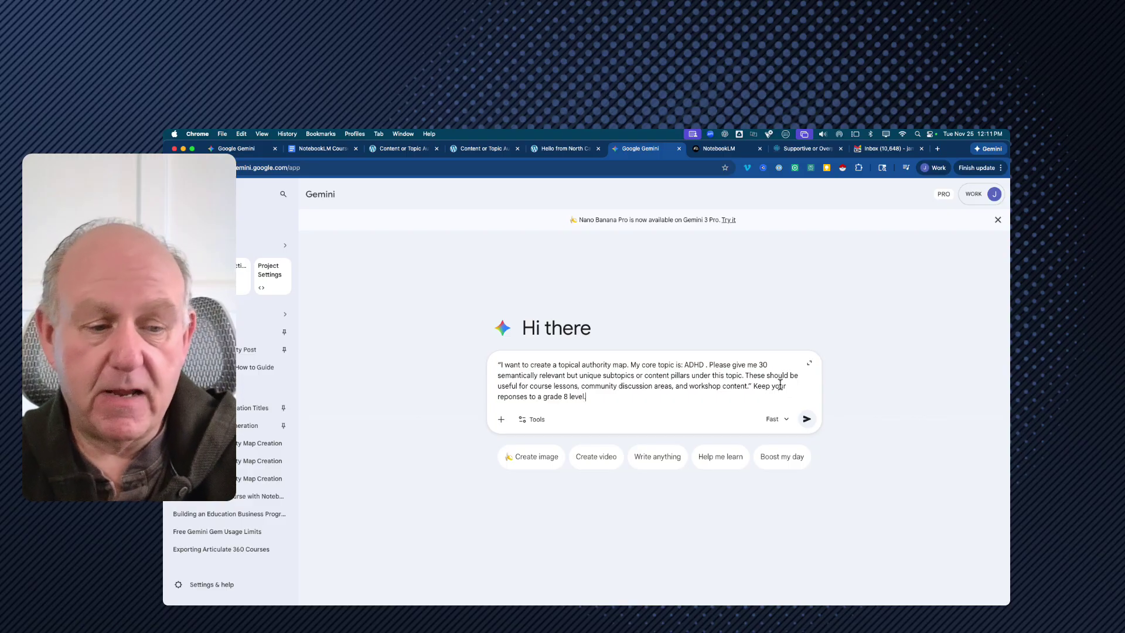
left_click(806, 420)
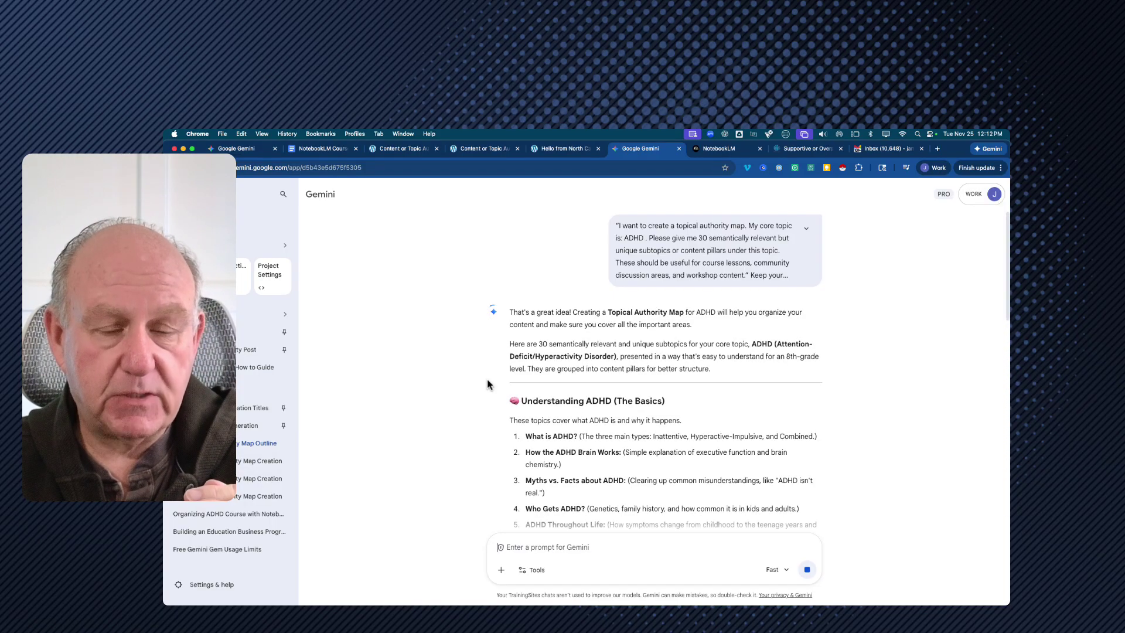
Scroll Gemini's ADHD outline and select the 'Family Support' label, item 21 under Community & Relationships.
scroll(417, 394, "down", 3)
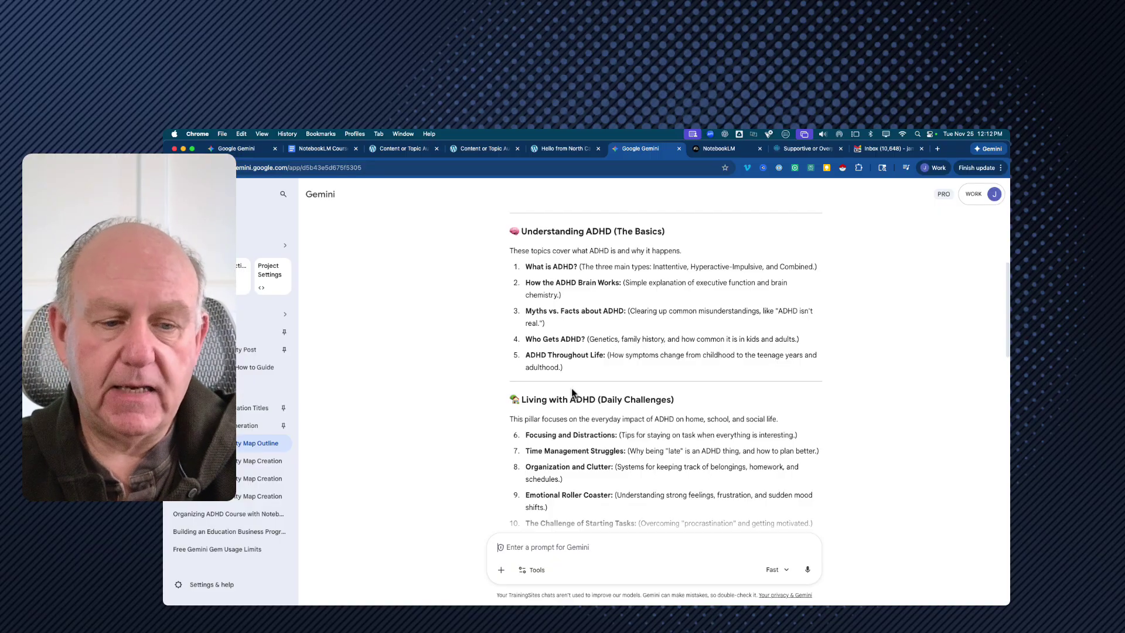
scroll(572, 388, "down", 5)
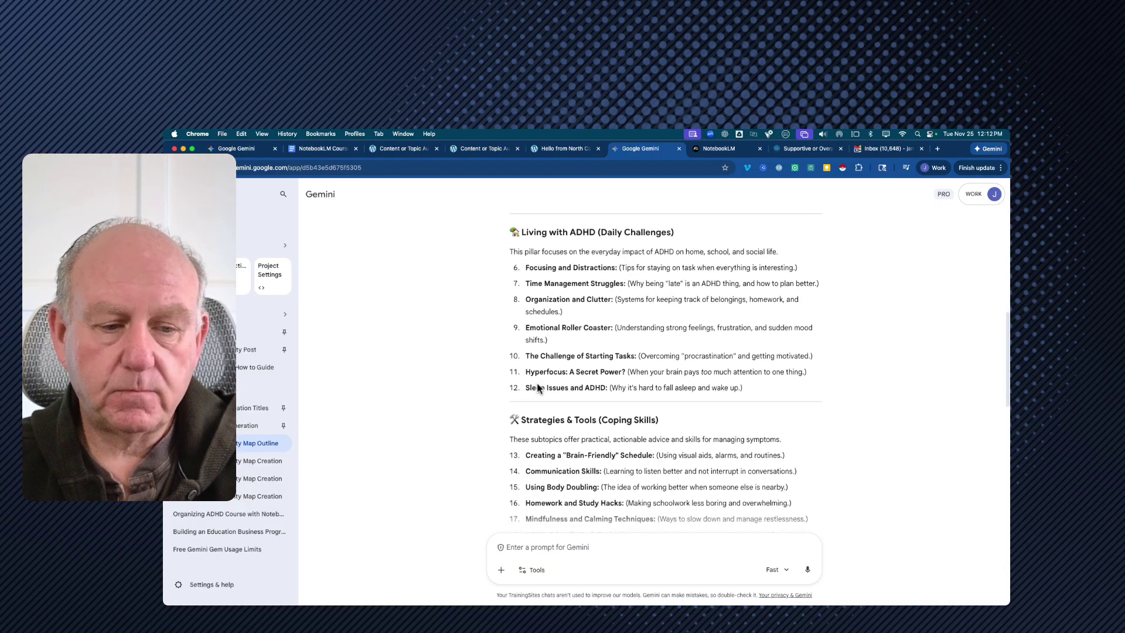
scroll(639, 393, "down", 6)
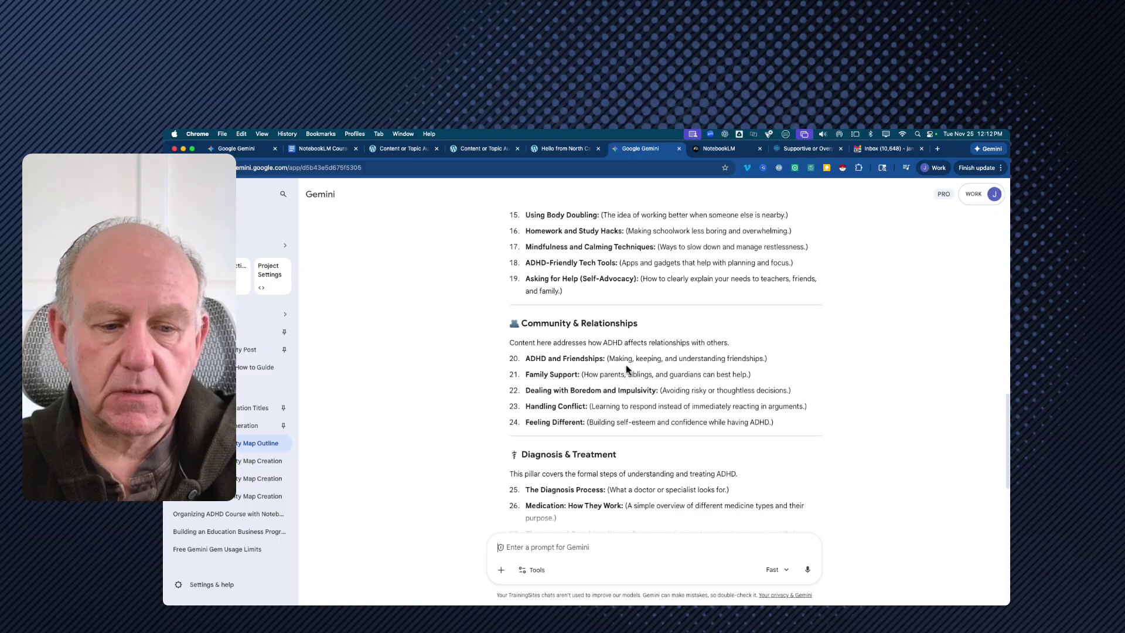
scroll(455, 399, "down", 2)
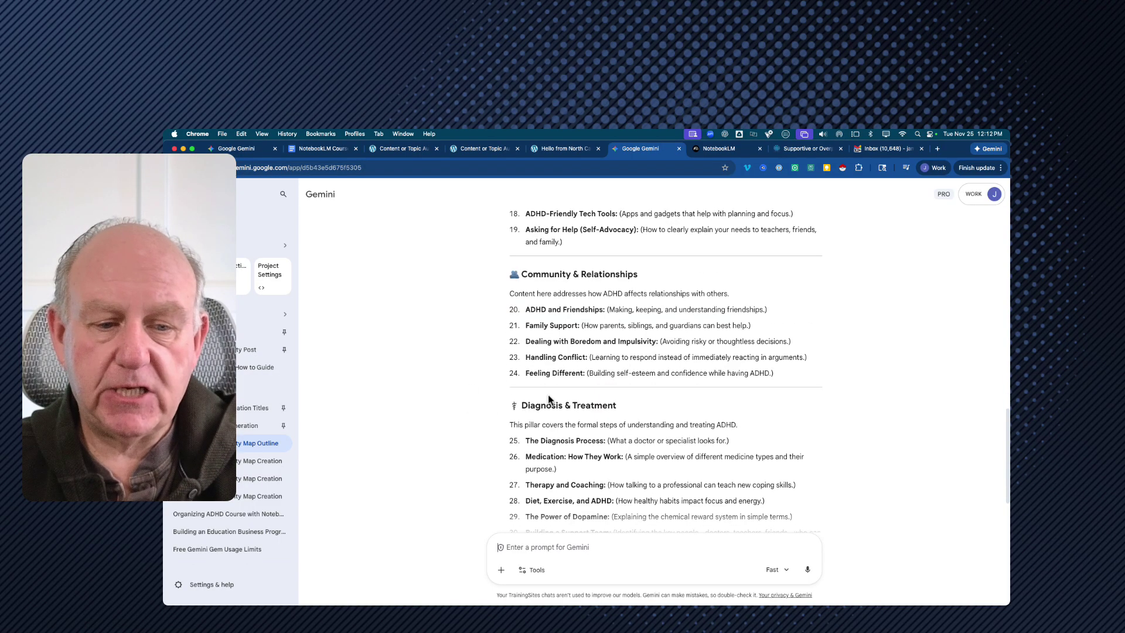
scroll(476, 412, "down", 3)
scroll(475, 412, "up", 1)
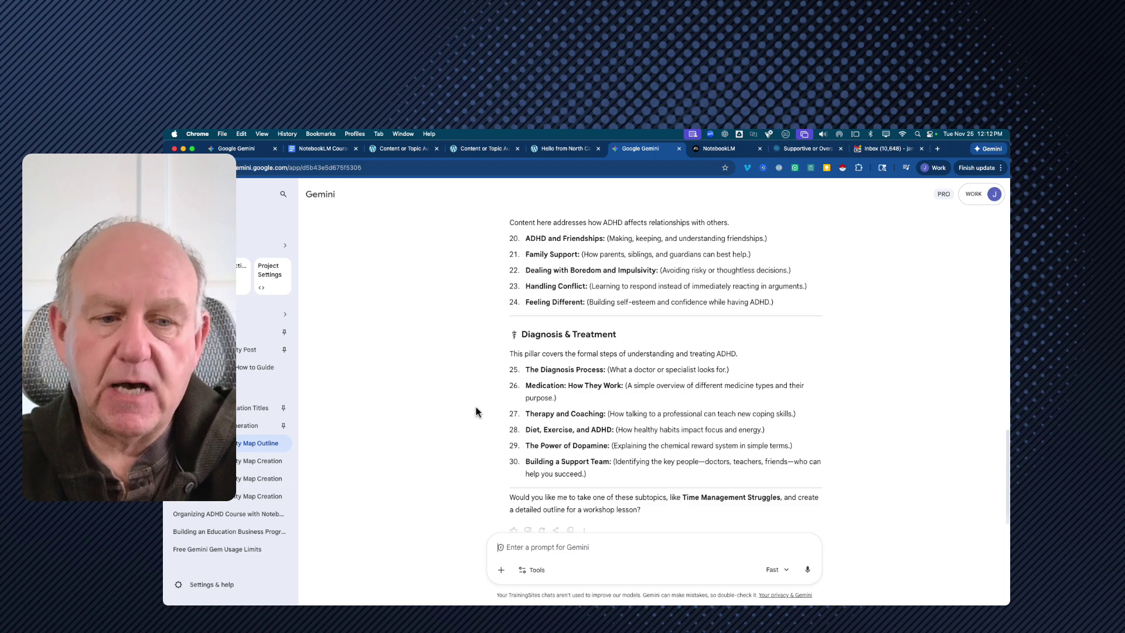
scroll(469, 396, "up", 2)
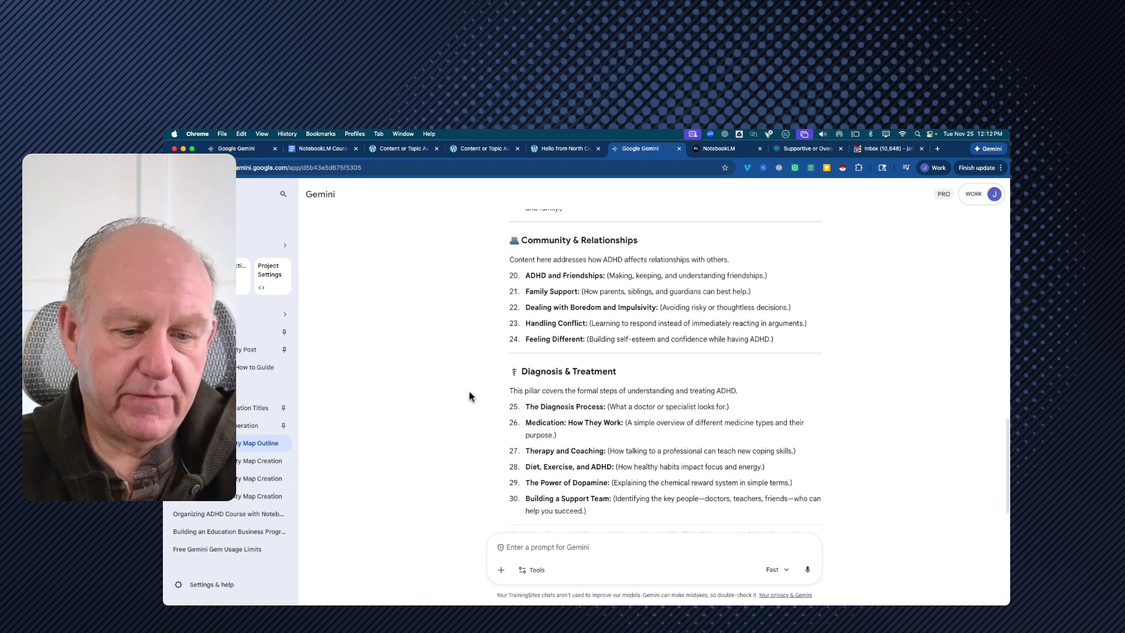
scroll(468, 396, "up", 5)
scroll(469, 396, "up", 5)
scroll(469, 396, "down", 10)
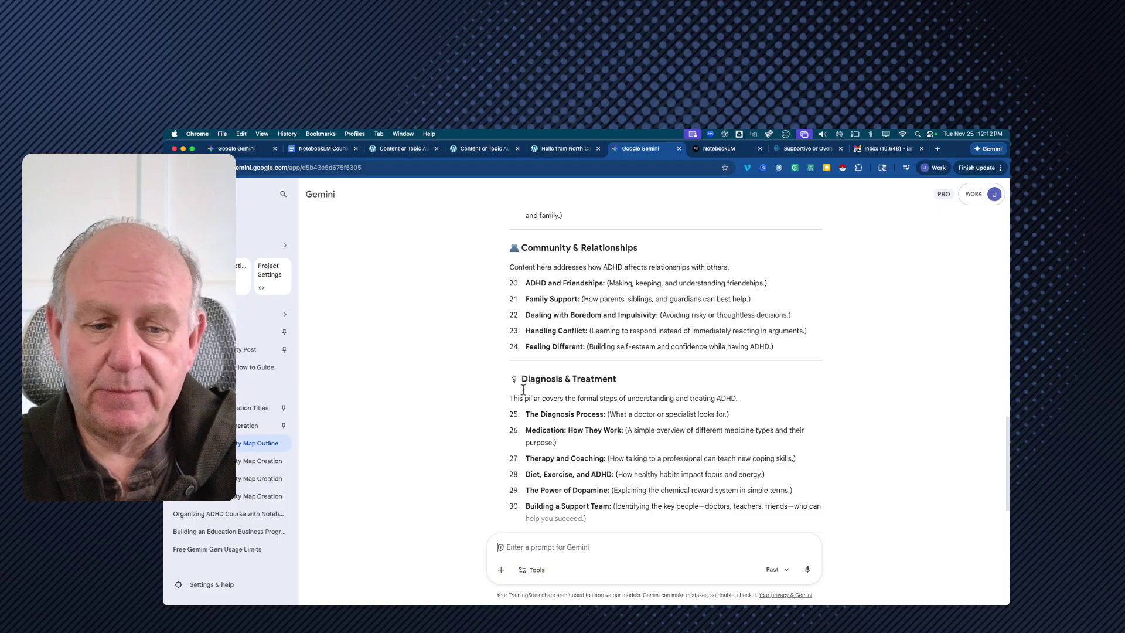
scroll(570, 471, "up", 5)
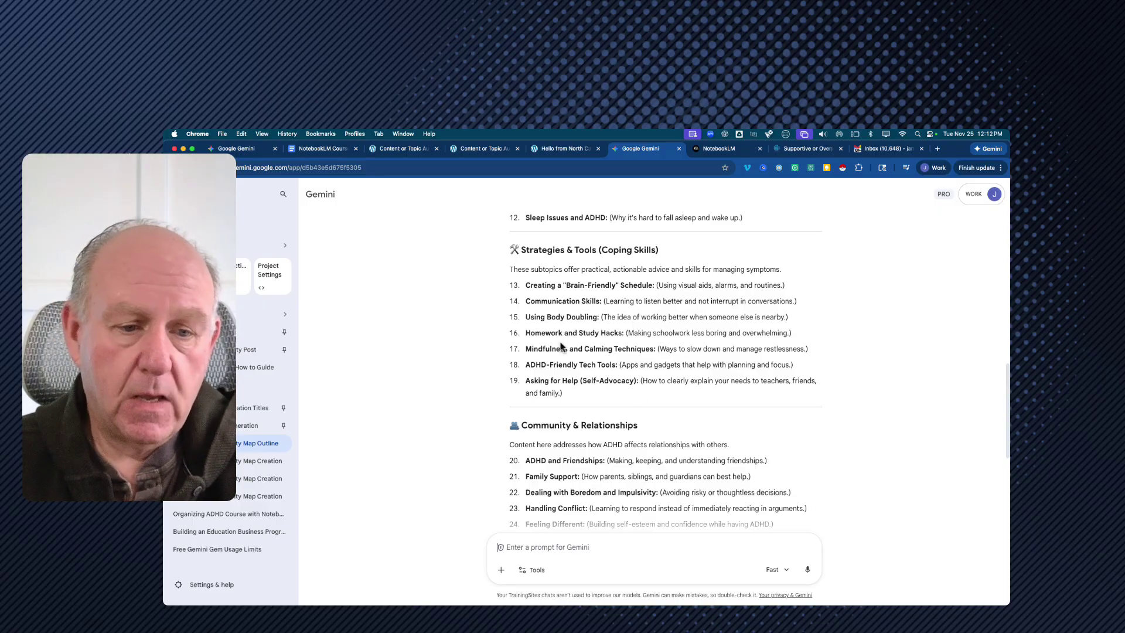
scroll(408, 394, "down", 1)
scroll(409, 395, "down", 4)
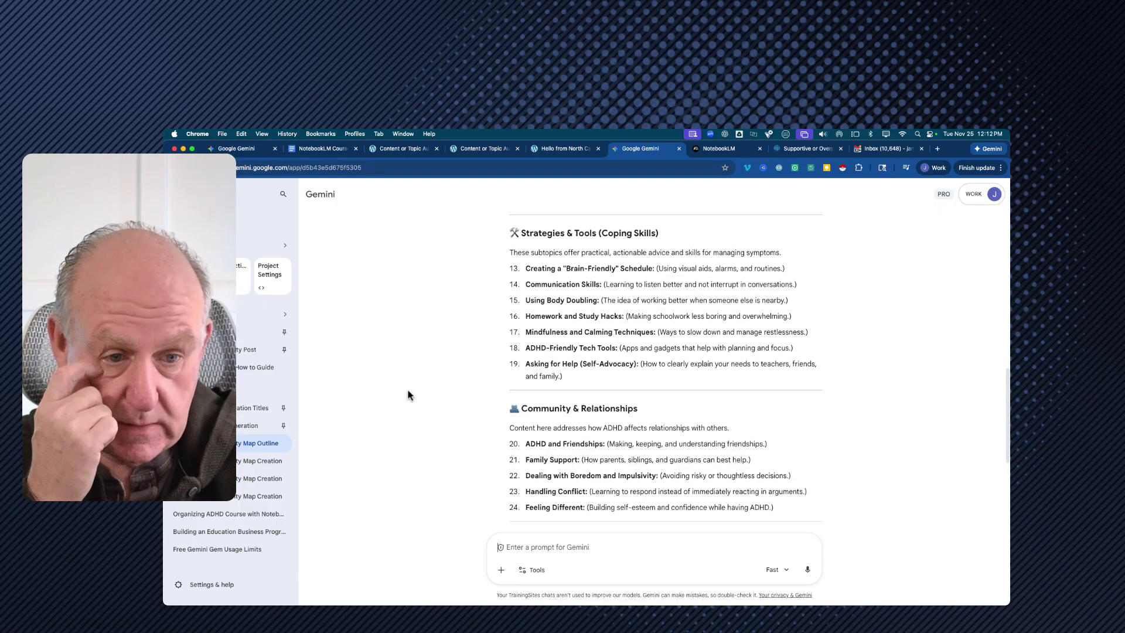
scroll(408, 394, "down", 1)
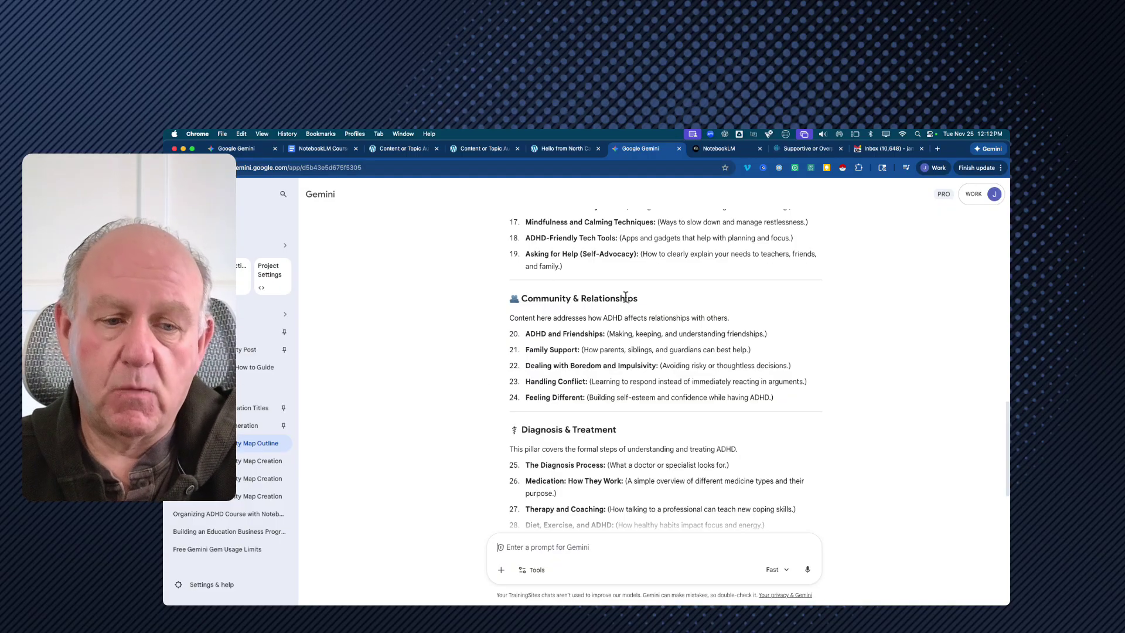
scroll(621, 302, "down", 1)
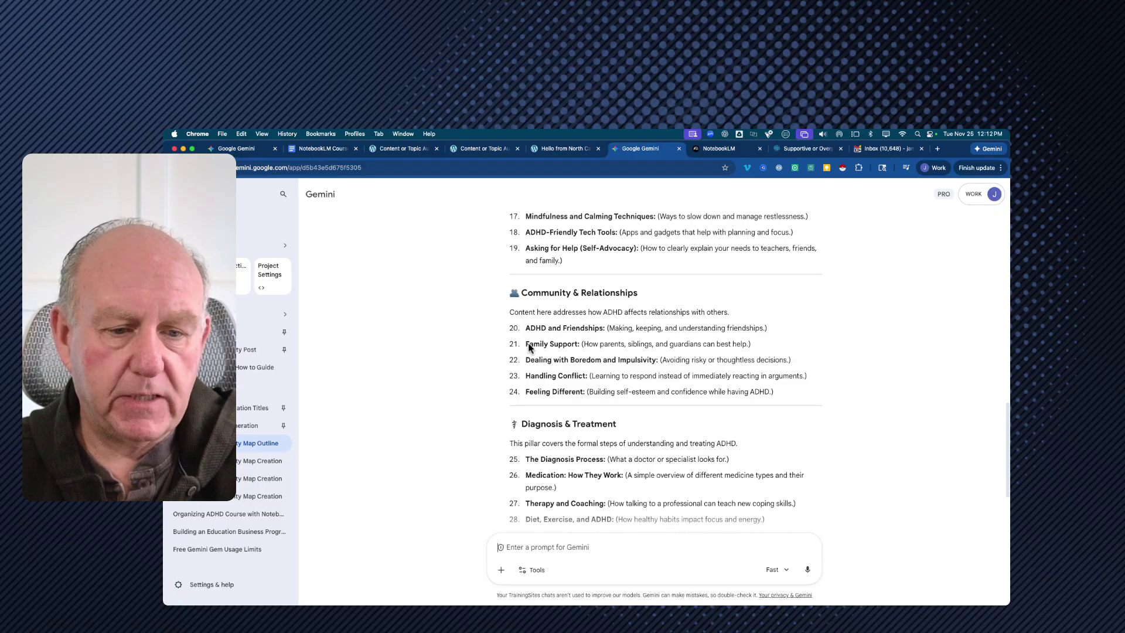
left_click_drag(526, 345, 580, 344)
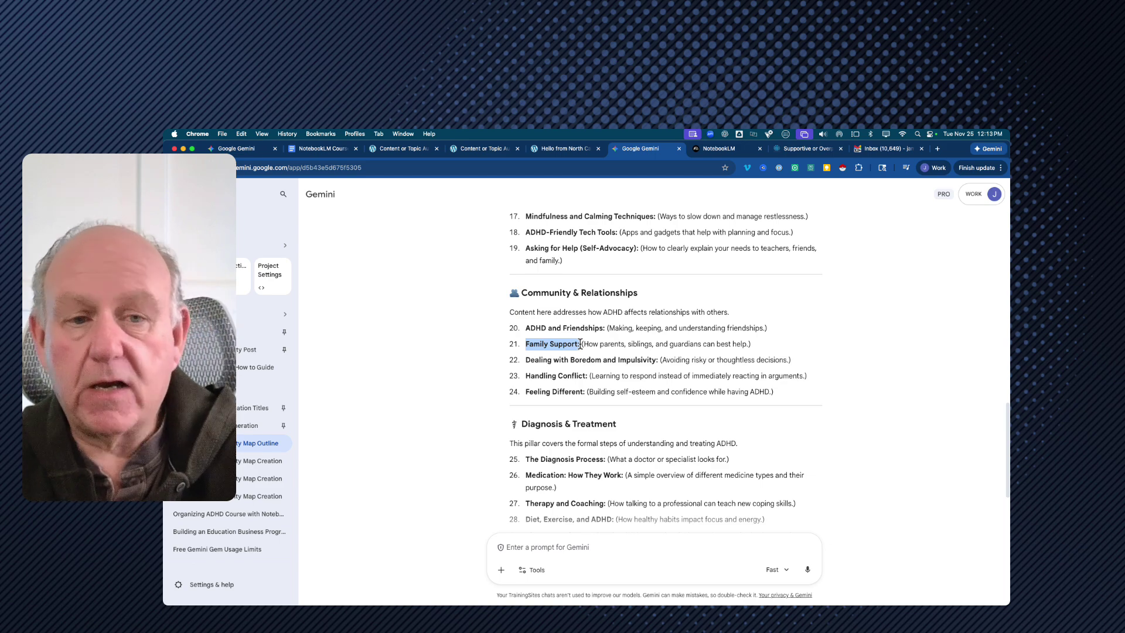
Copy the full Step 2 '10 useful variations of a subtopic' prompt from the authority map docs.
left_click(482, 151)
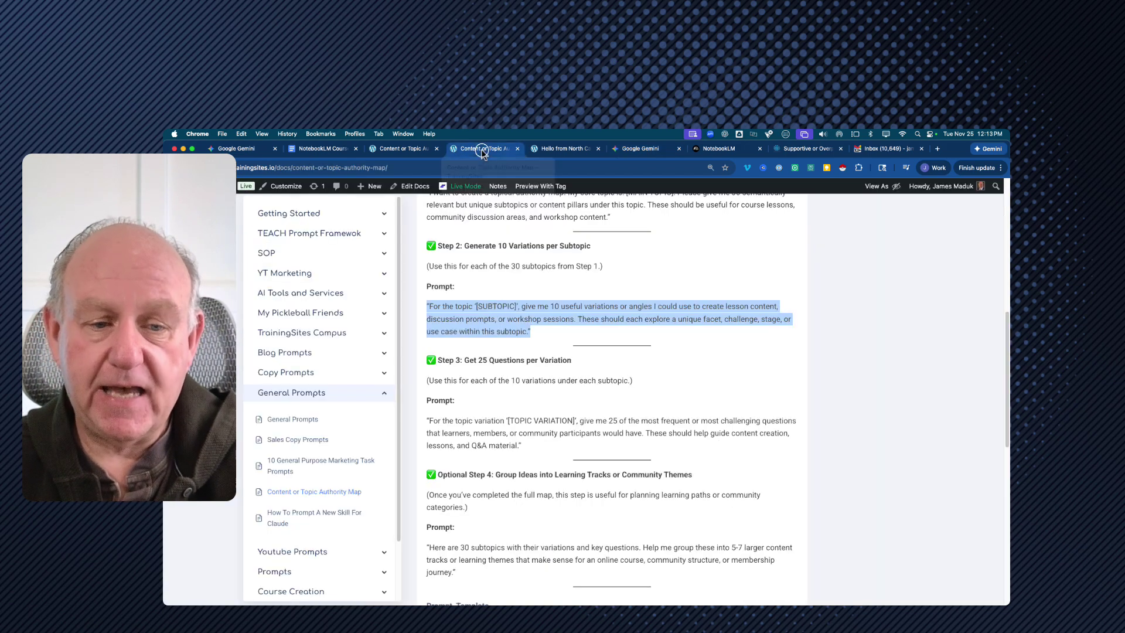
scroll(577, 427, "down", 3)
scroll(551, 428, "up", 1)
scroll(550, 428, "up", 1)
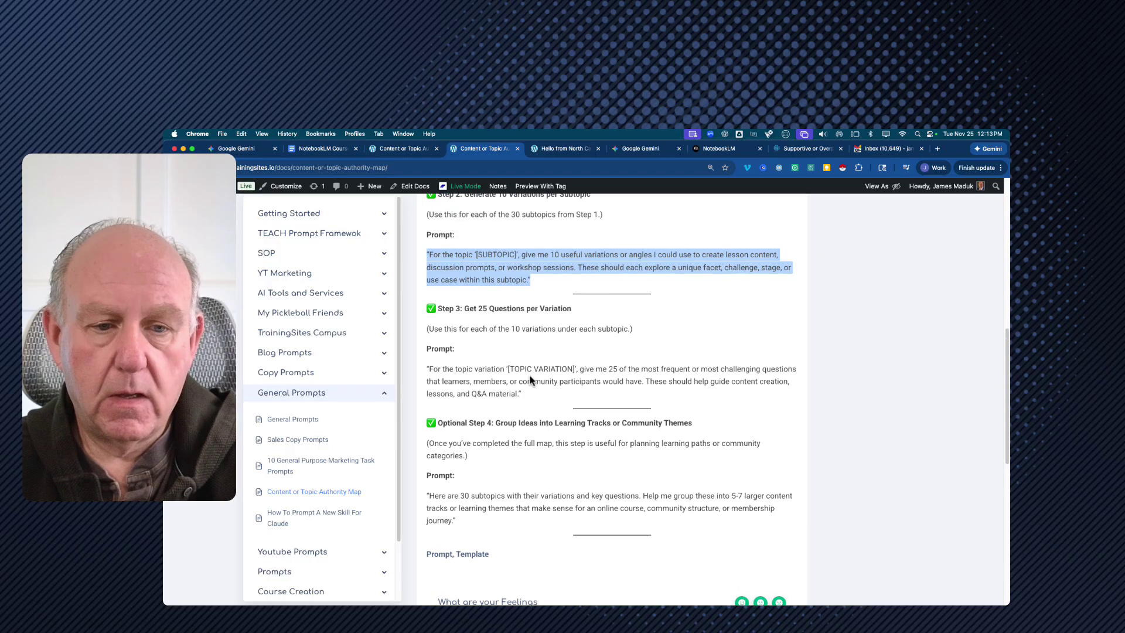
left_click(524, 258)
double_click(506, 268)
triple_click(489, 274)
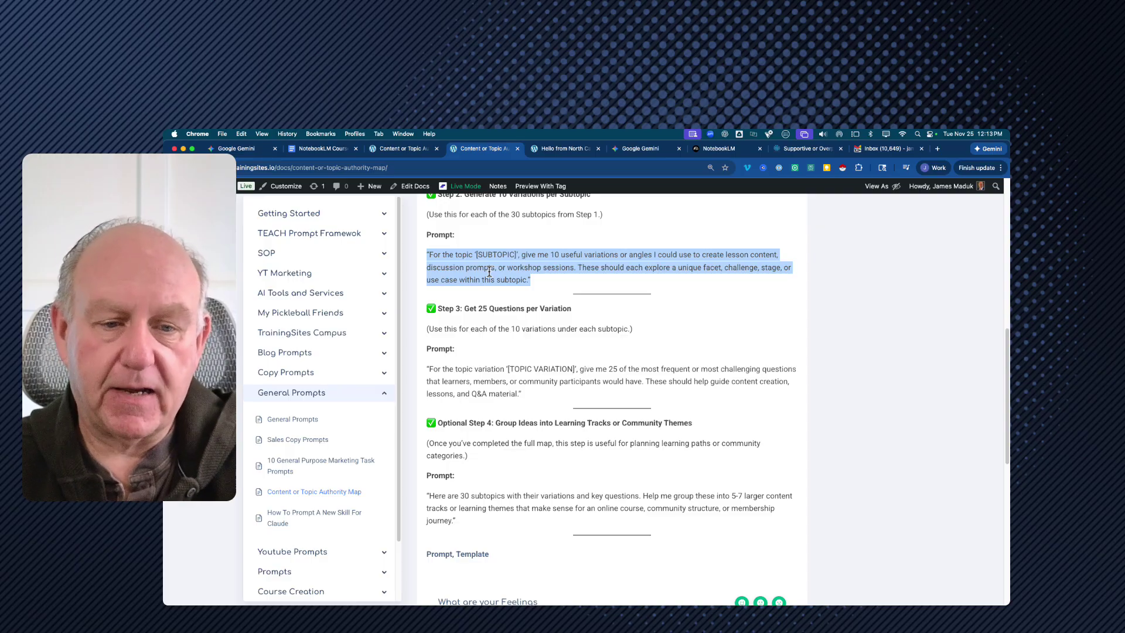
right_click(489, 272)
left_click(498, 296)
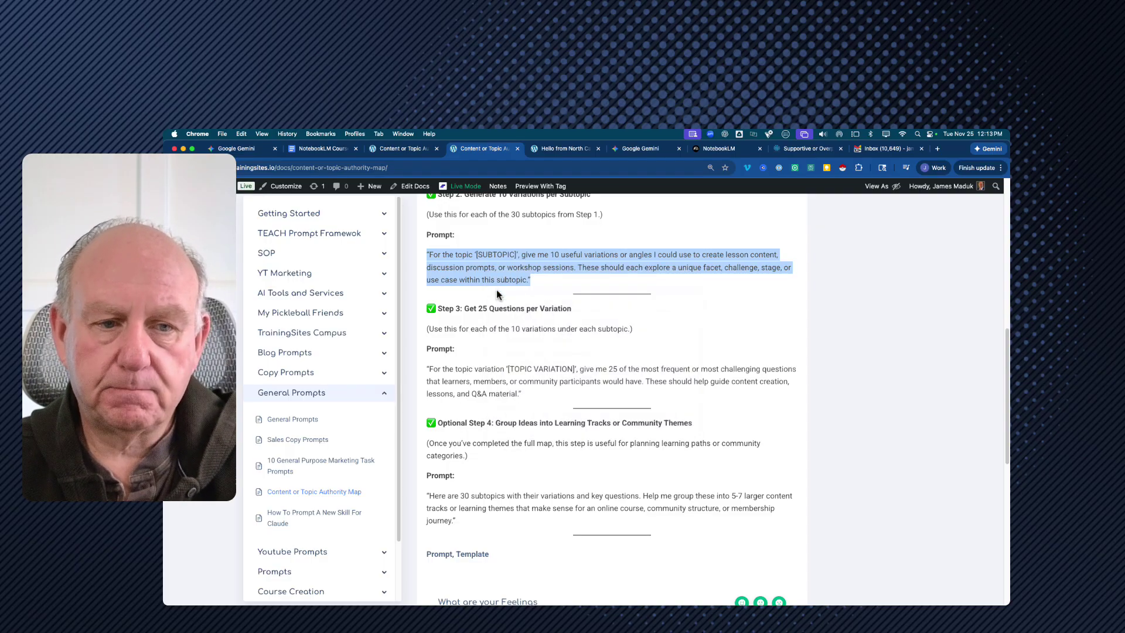
Paste the Step 2 prompt into Gemini, replacing [SUBTOPIC] with 'family support for members with ADHD'.
left_click(634, 150)
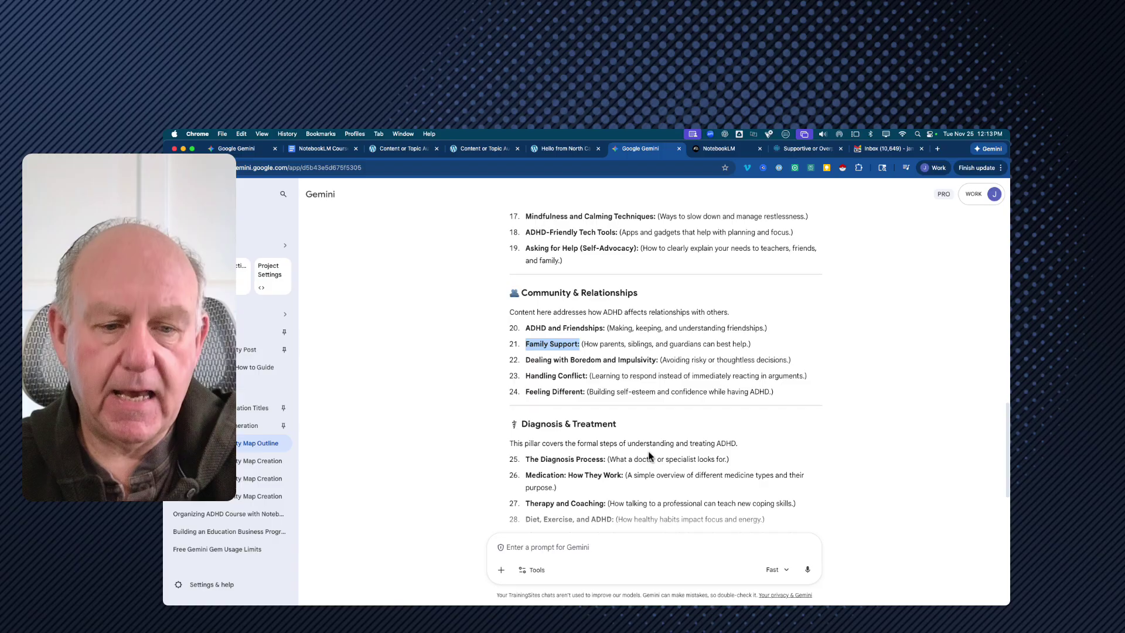
left_click(572, 548)
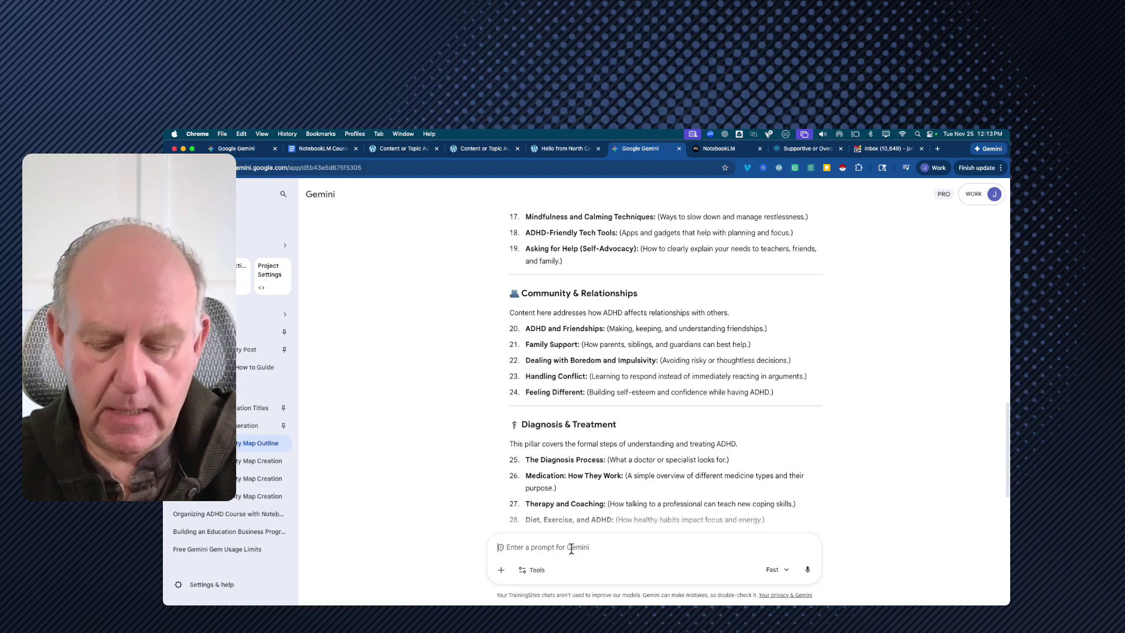
key("super+v")
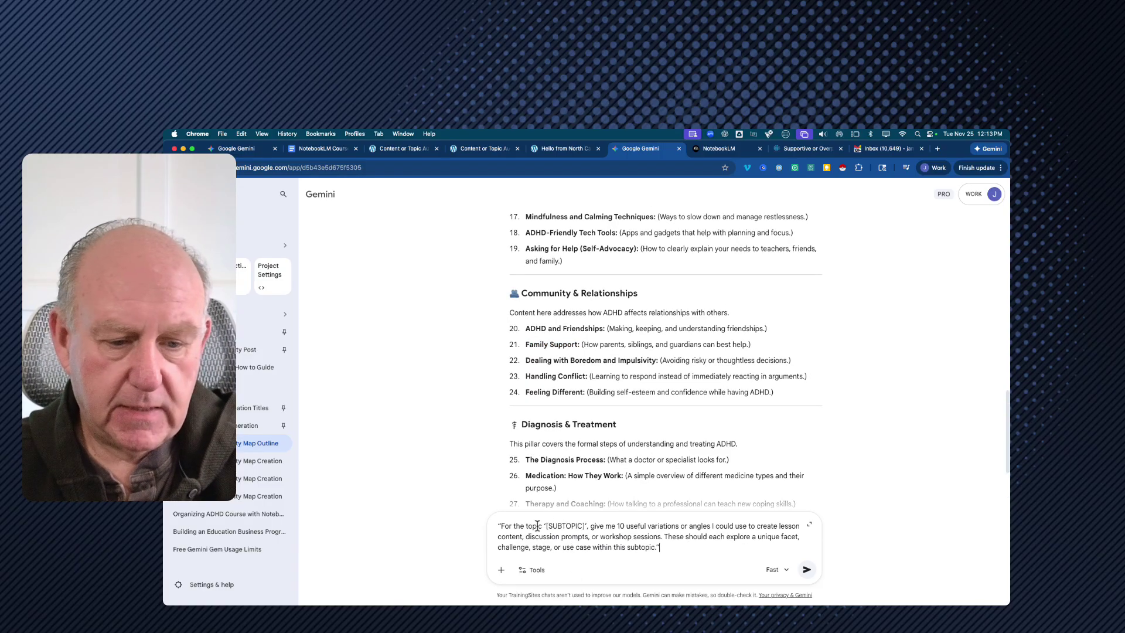
left_click_drag(545, 525, 584, 525)
type("family su")
type("pport")
type(" for f")
key("BackSpace")
key("BackSpace")
key("BackSpace")
key("BackSpace")
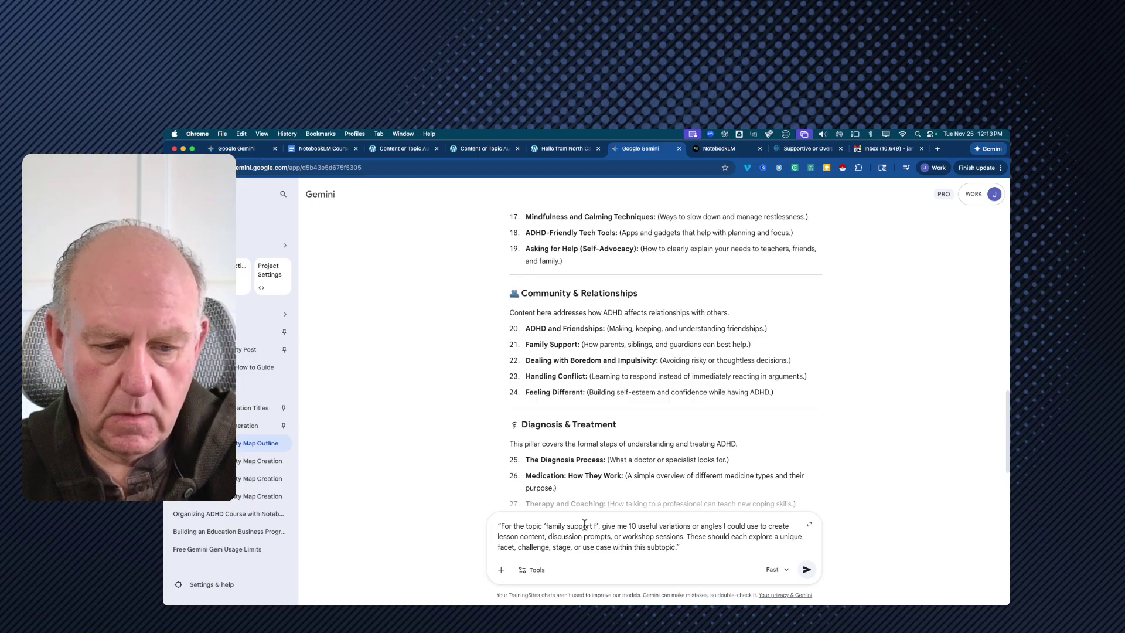
type("or ")
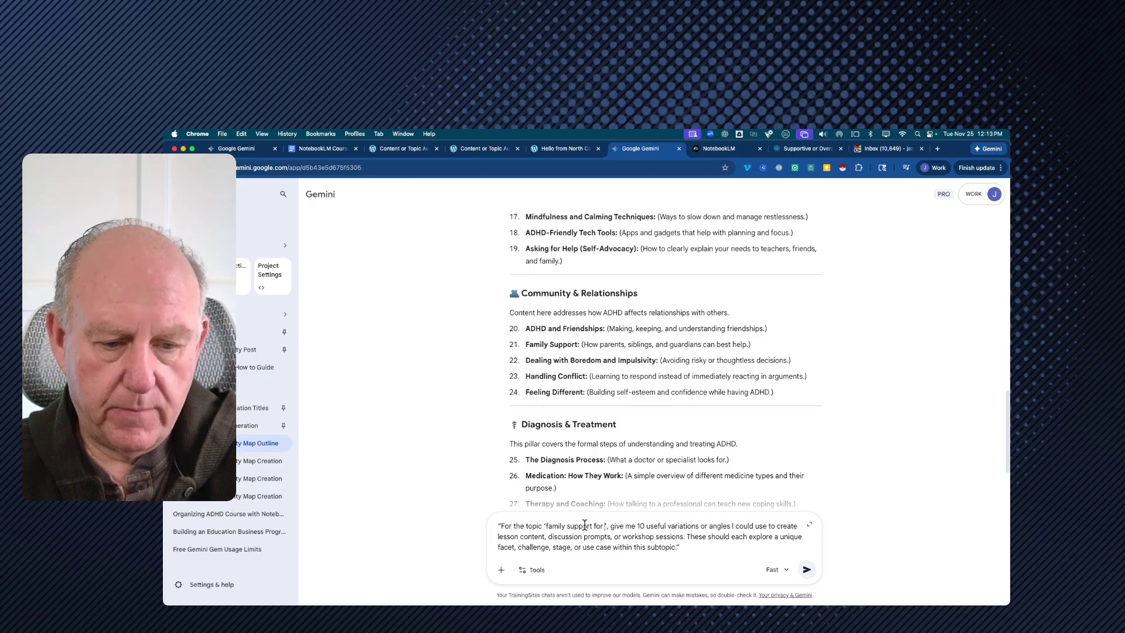
type("members with")
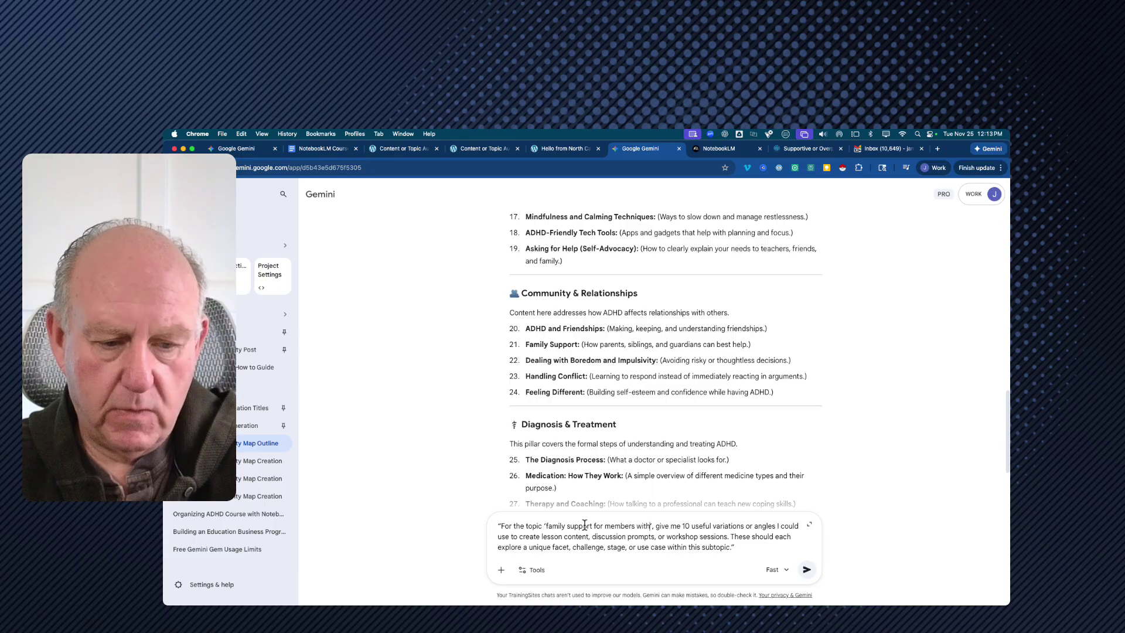
type(" ADHD")
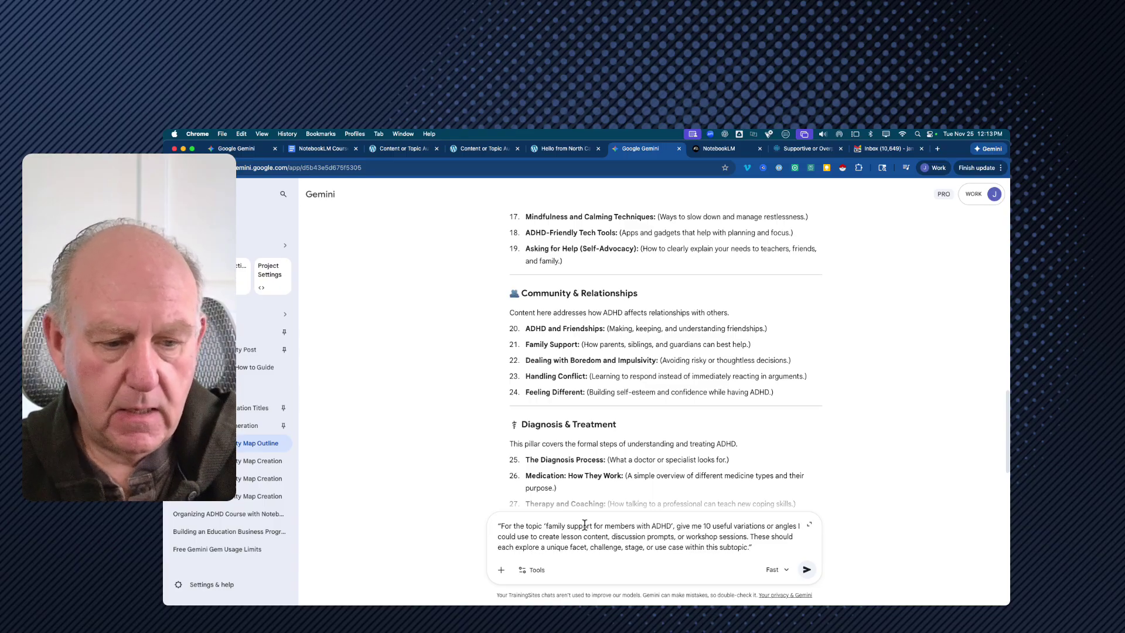
Send the prompt and read Gemini's 10 family-support angles through Self-Care for the Primary Caregiver.
left_click(807, 571)
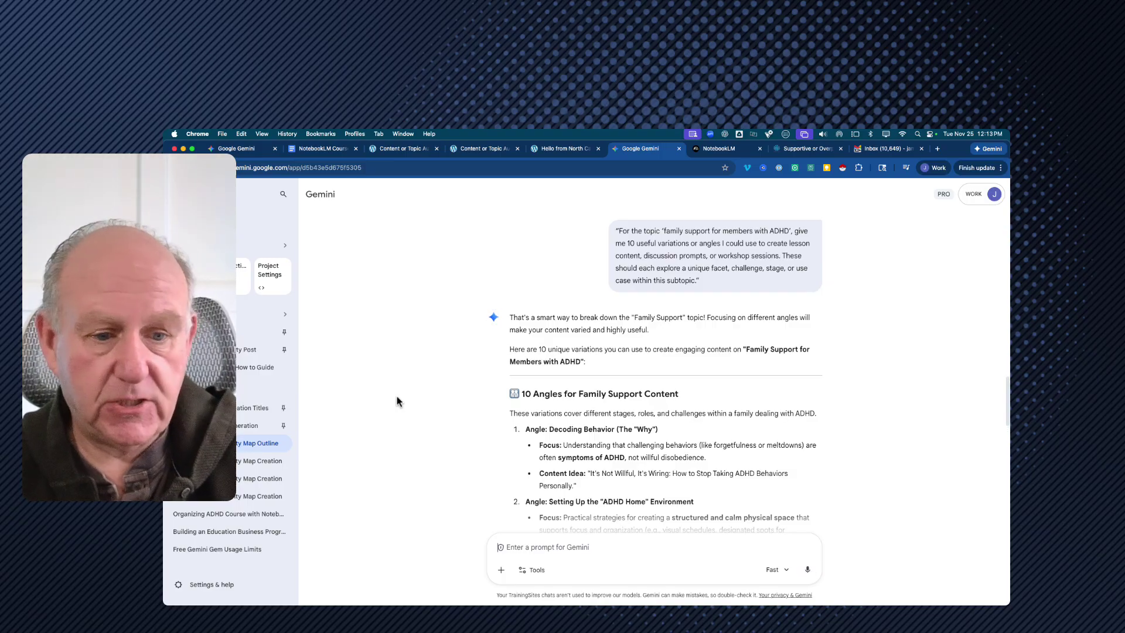
scroll(396, 401, "down", 3)
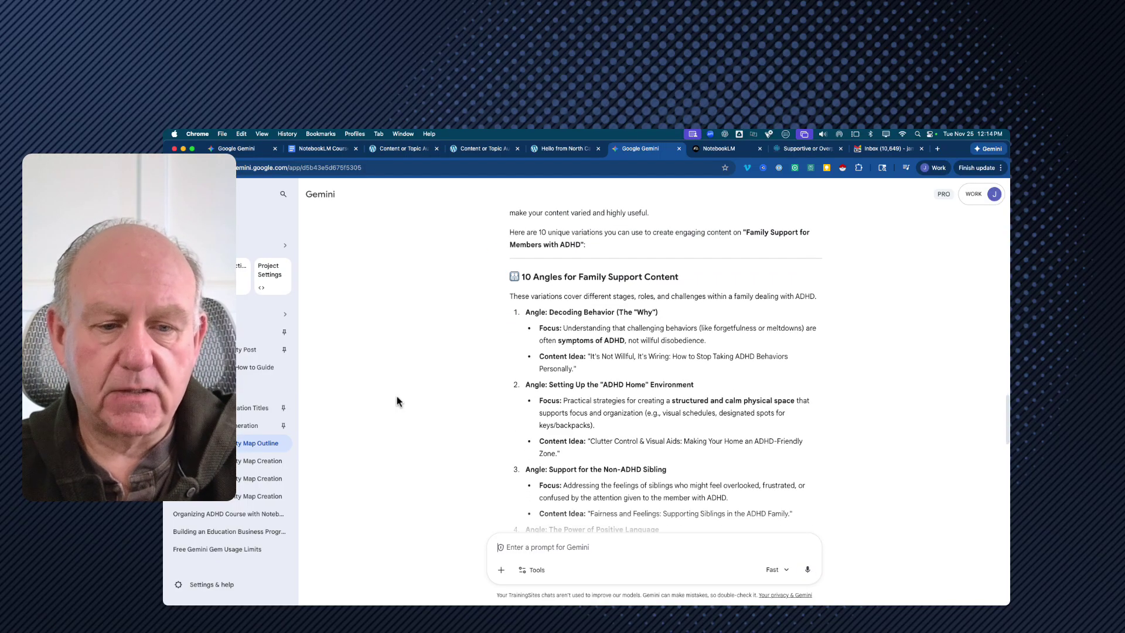
scroll(396, 402, "down", 1)
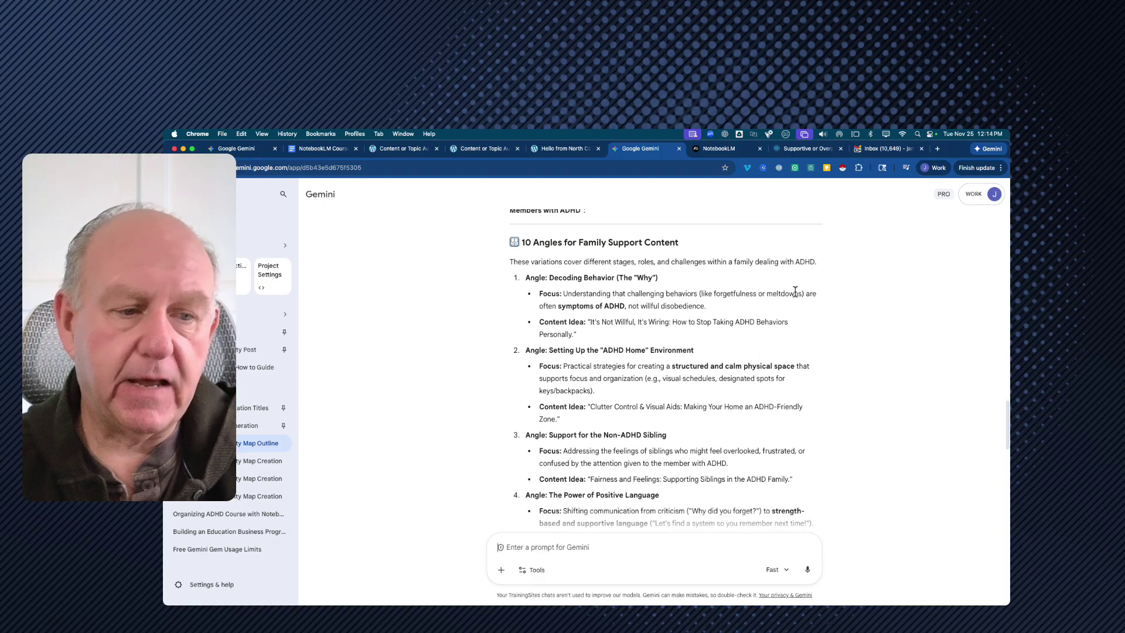
scroll(517, 358, "down", 1)
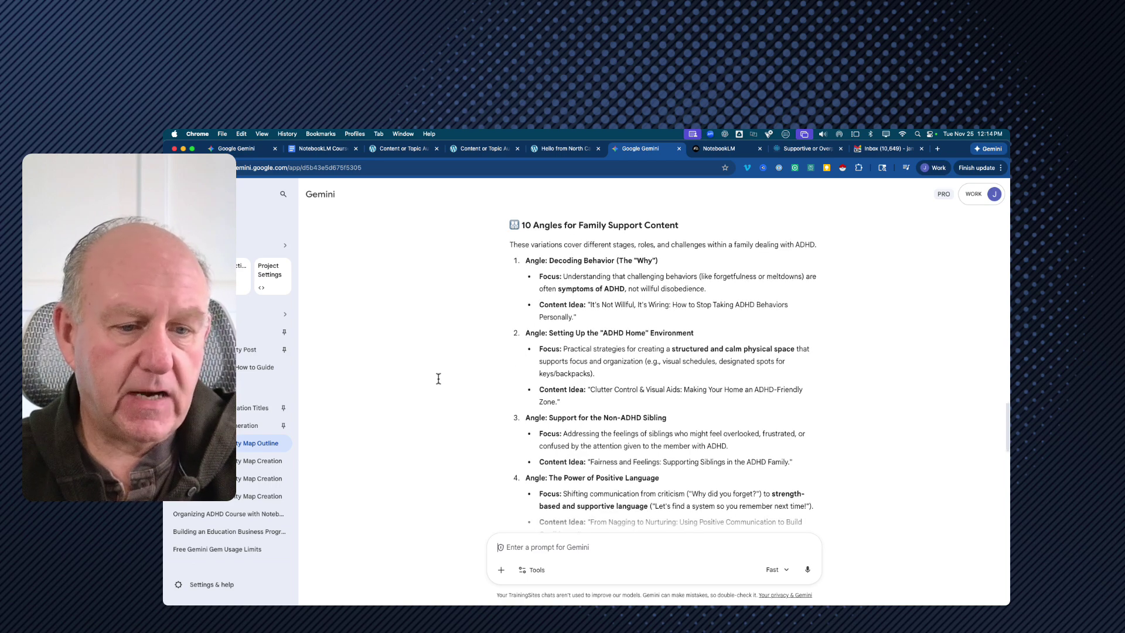
scroll(430, 382, "down", 2)
scroll(431, 382, "down", 4)
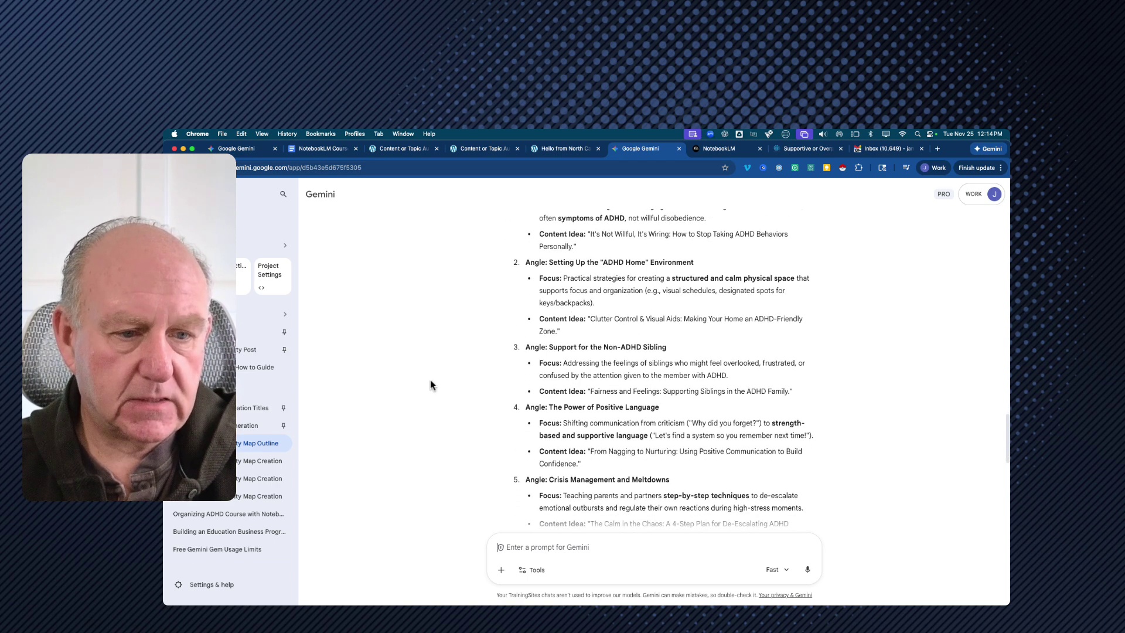
scroll(430, 385, "down", 1)
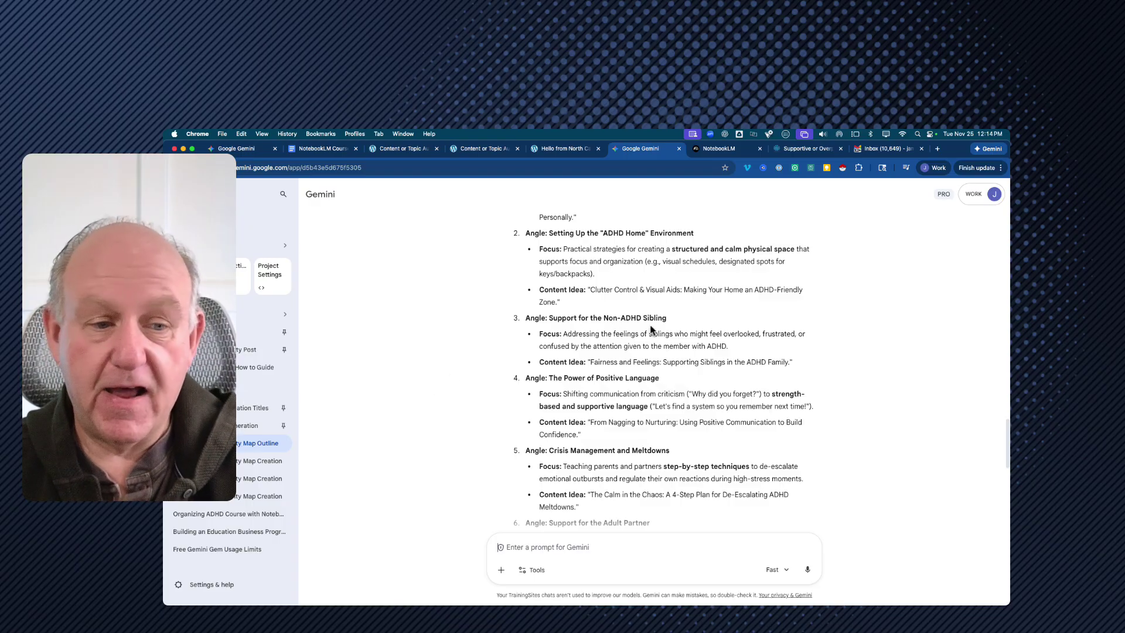
scroll(518, 416, "down", 5)
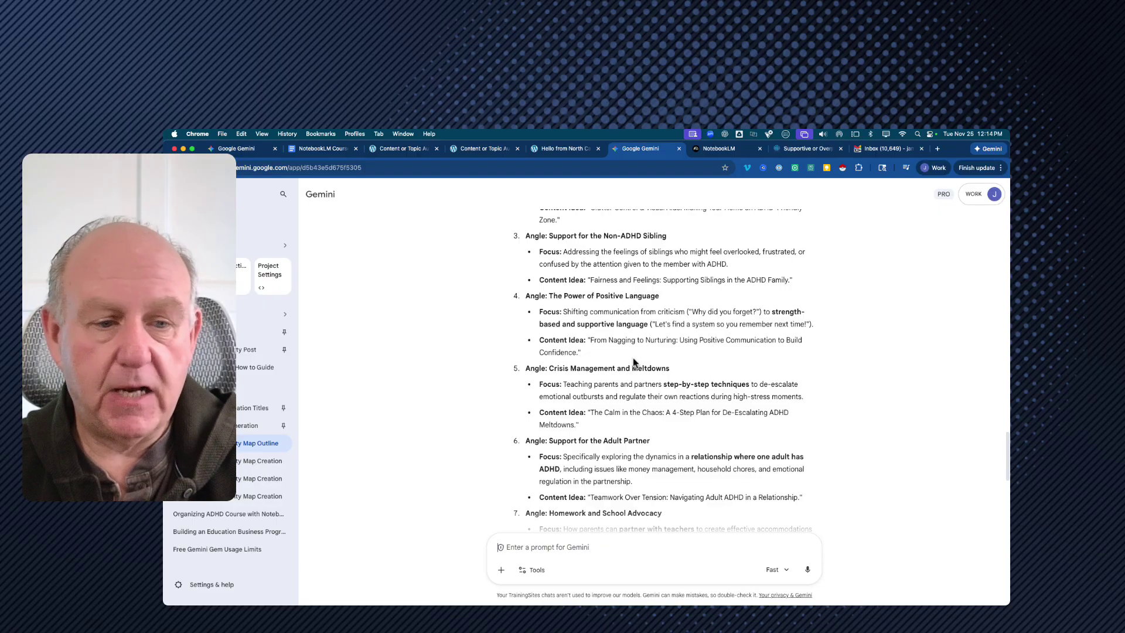
scroll(561, 397, "down", 3)
scroll(562, 399, "down", 4)
scroll(561, 396, "down", 2)
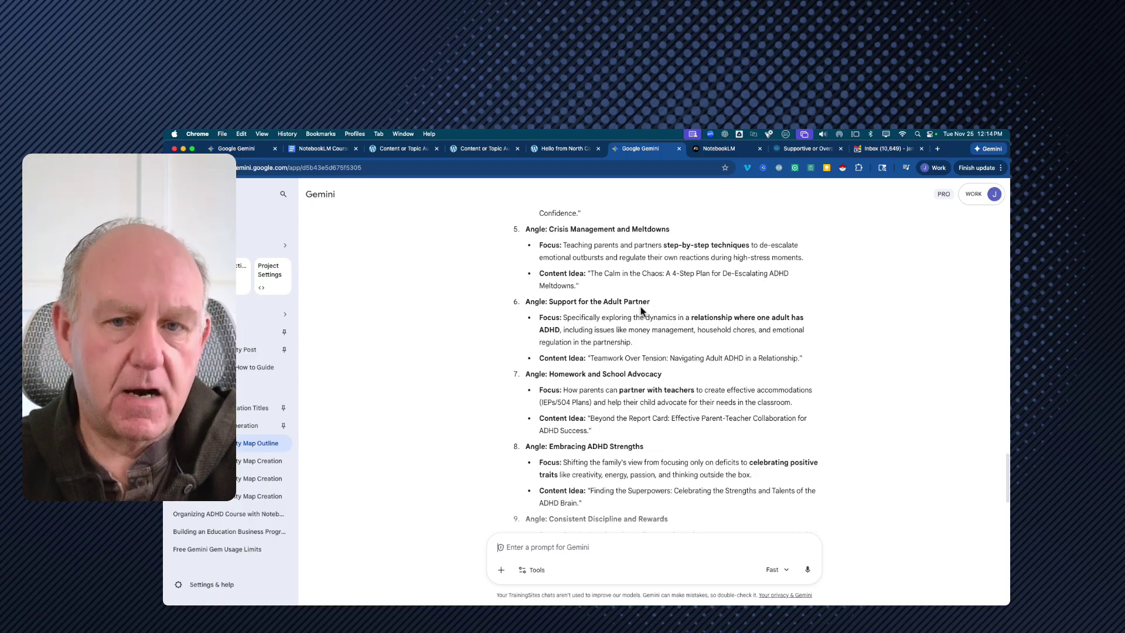
scroll(471, 375, "down", 2)
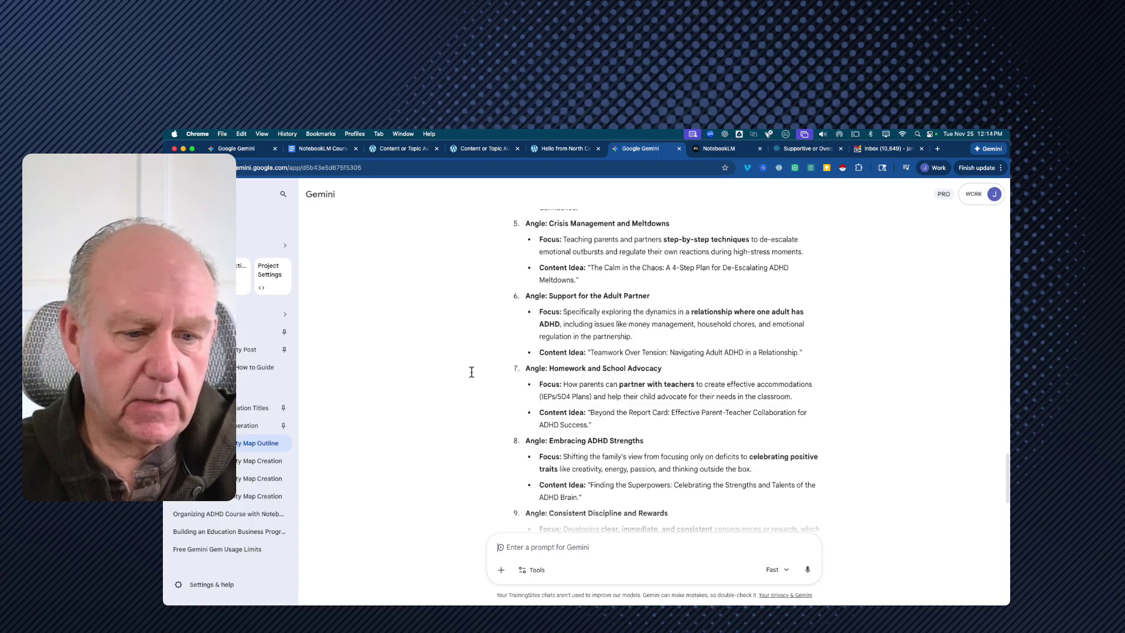
scroll(472, 375, "down", 5)
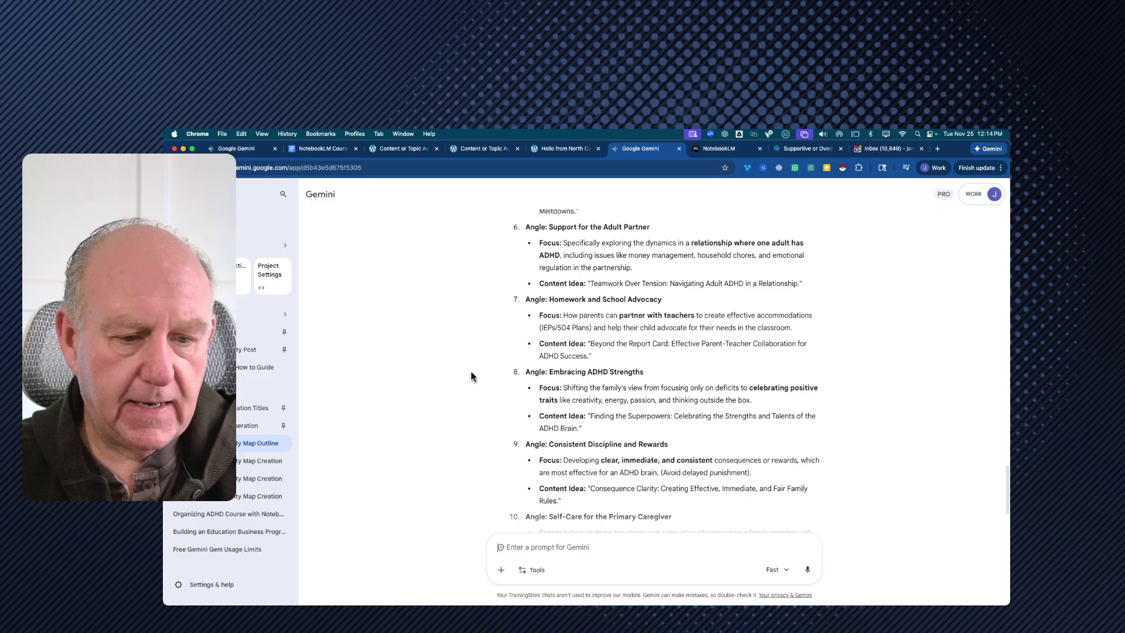
scroll(472, 376, "down", 3)
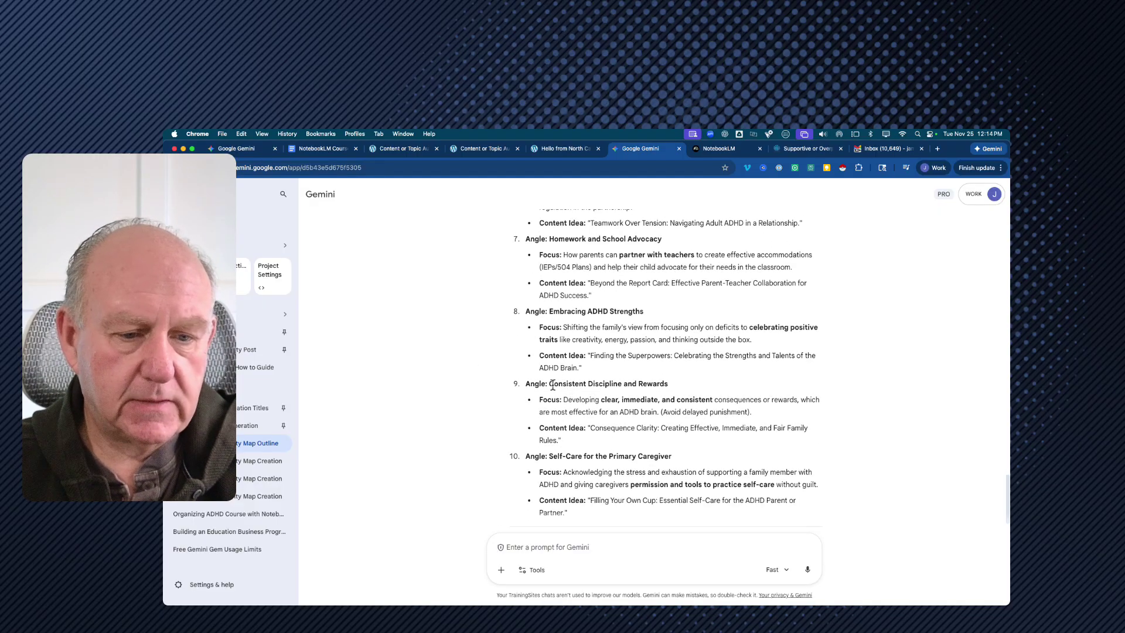
Copy the Focus line of angle 9, Consistent Discipline and Rewards.
left_click_drag(552, 384, 669, 384)
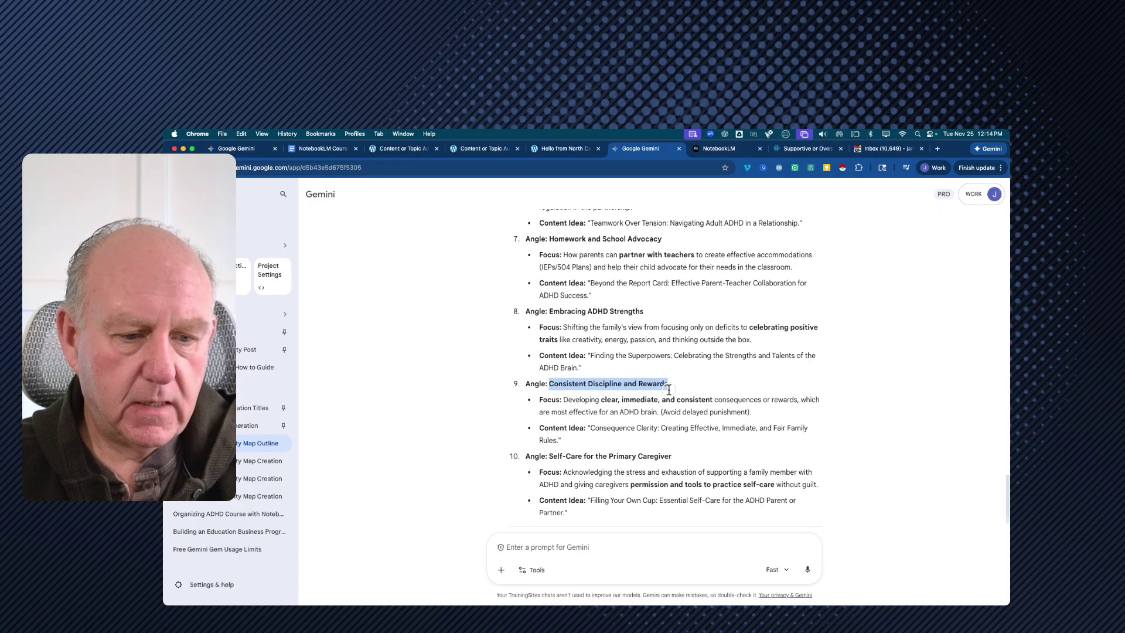
right_click(656, 384)
left_click(604, 412)
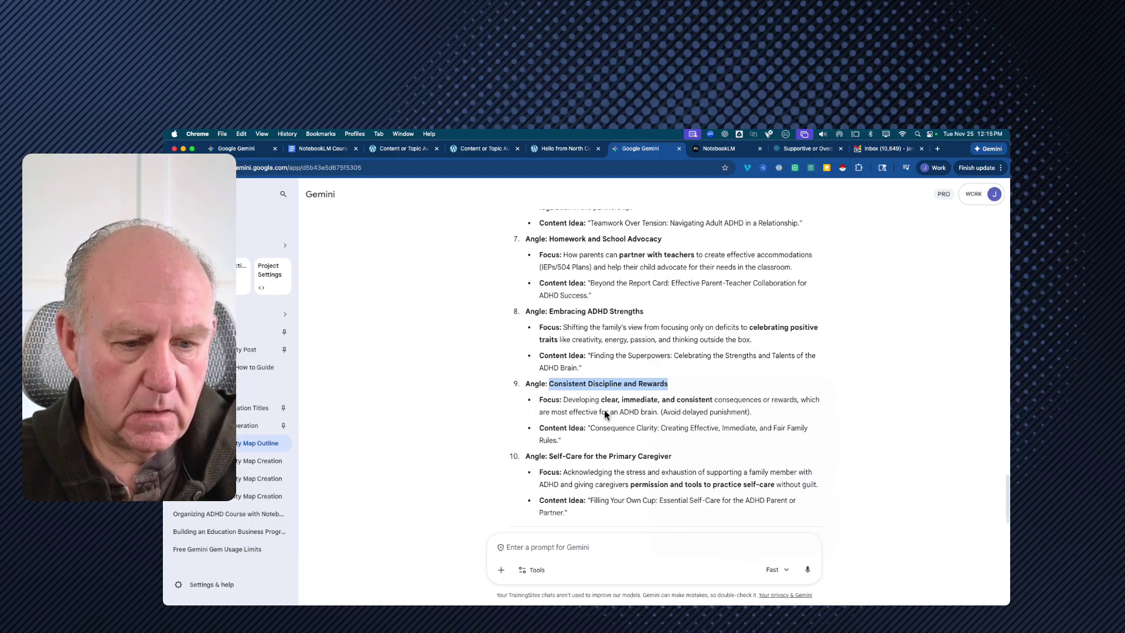
left_click(605, 413, "shift")
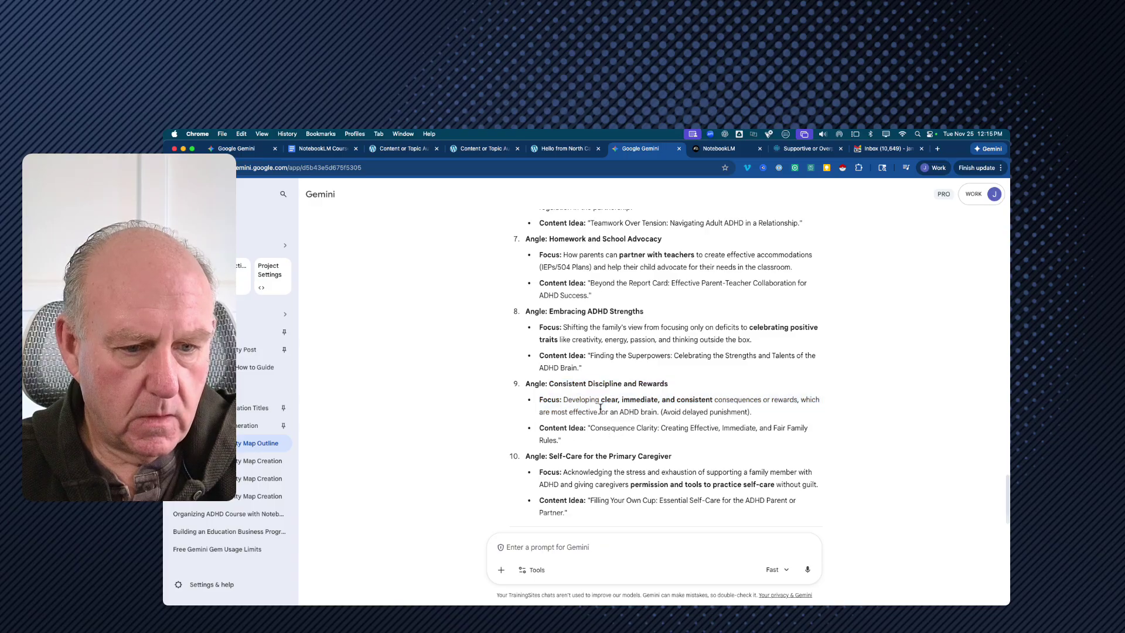
triple_click(598, 405)
right_click(593, 410)
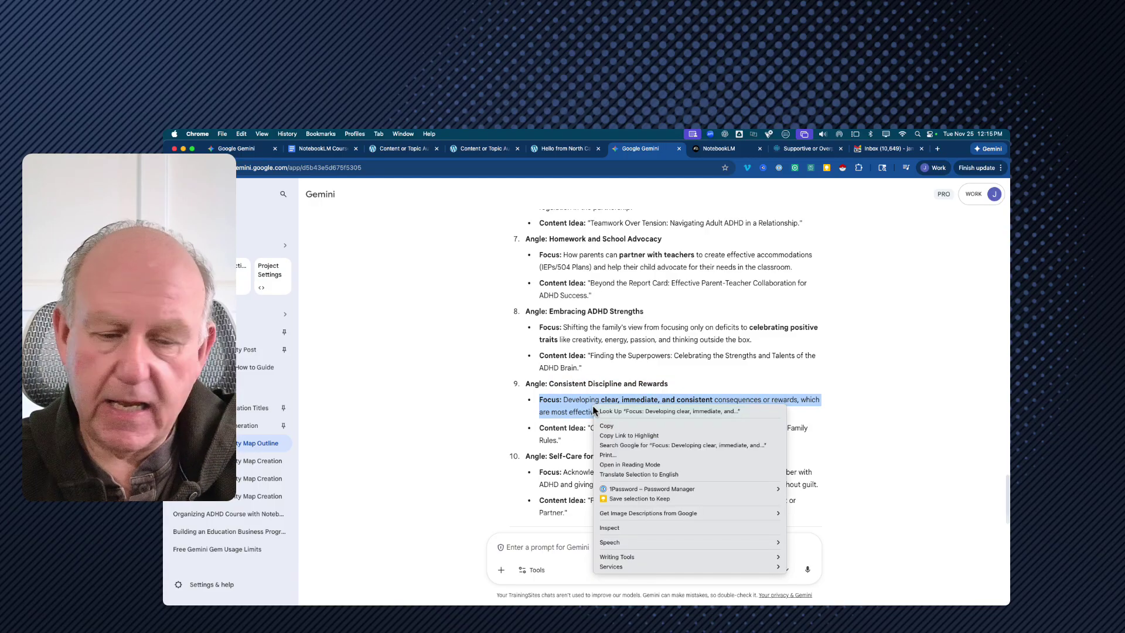
left_click(607, 428)
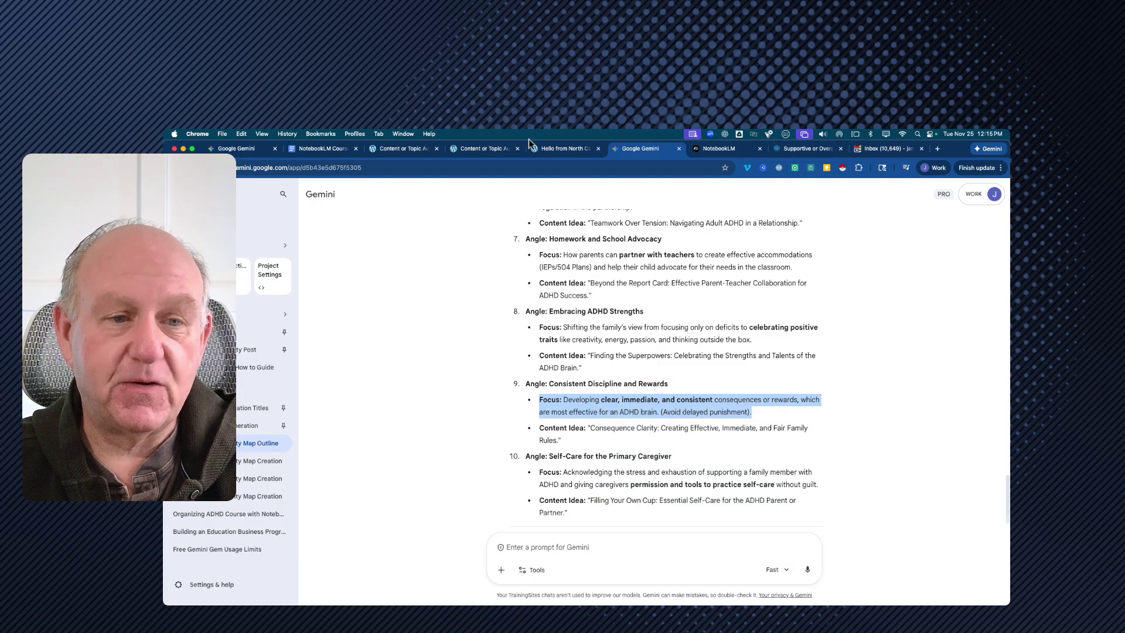
Create a new untitled NotebookLM notebook, closing the Add sources dialog without adding any sources.
left_click(728, 152)
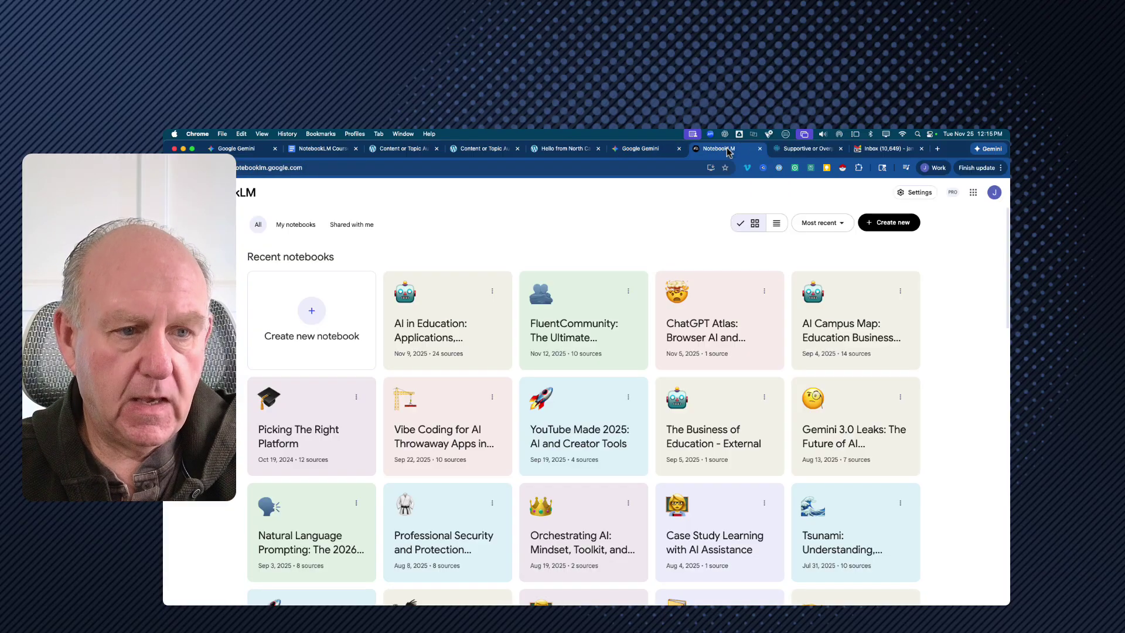
left_click(304, 319)
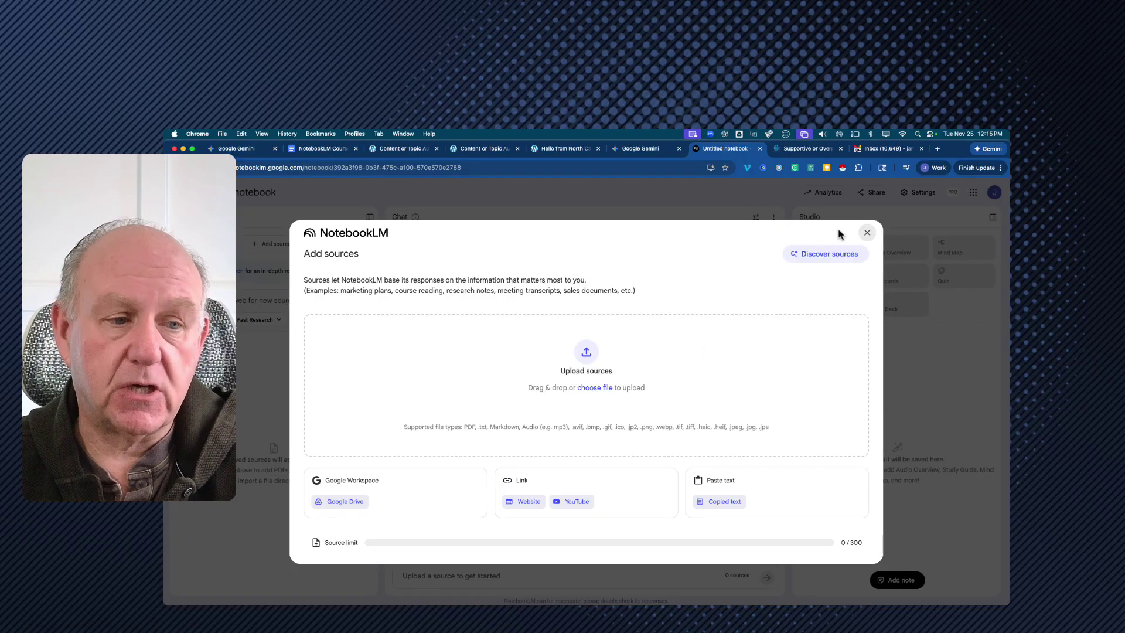
key("Escape")
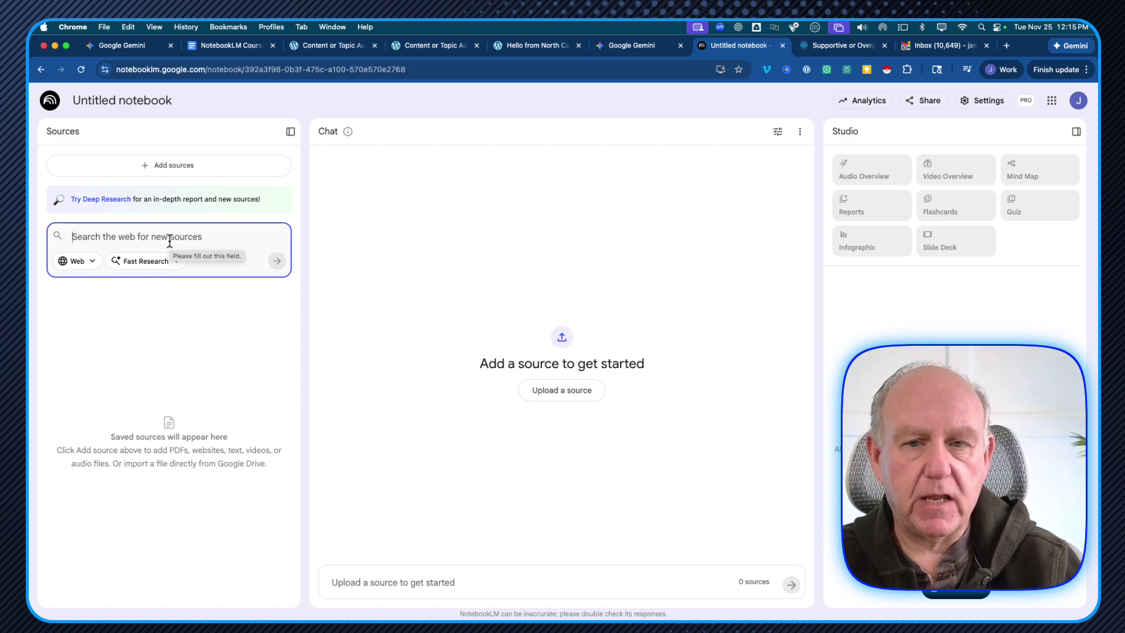
left_click(73, 264)
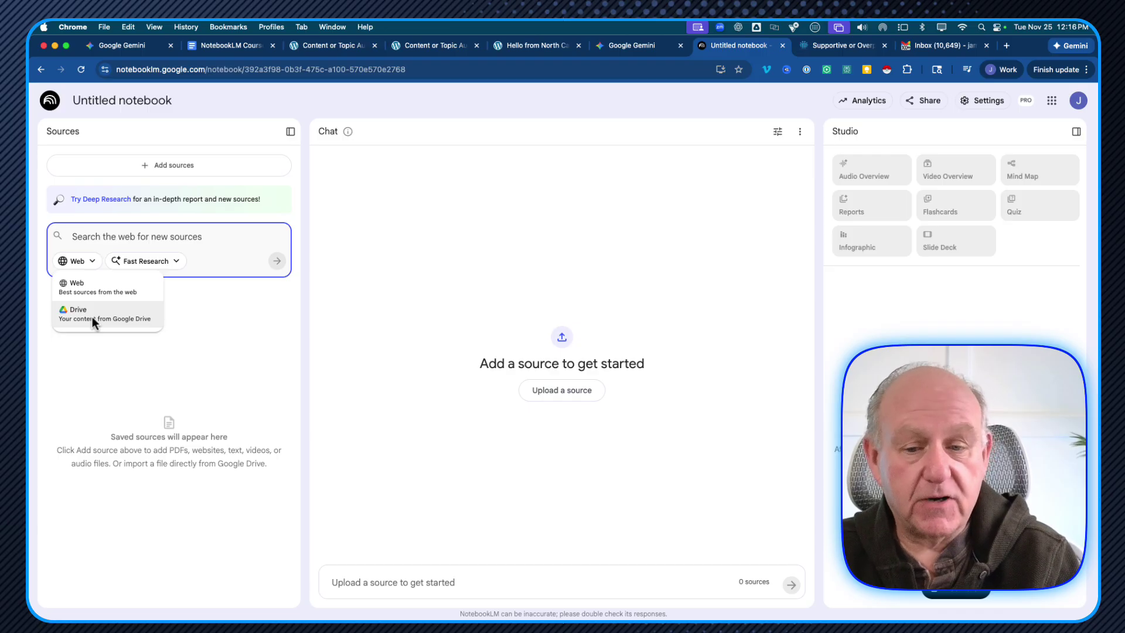
left_click(76, 289)
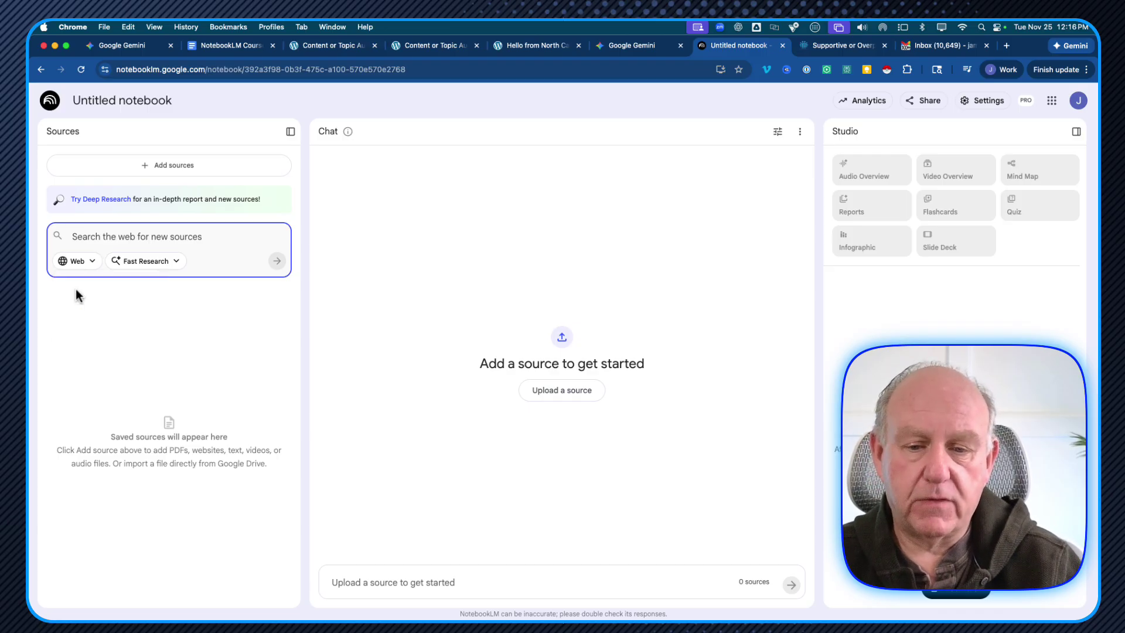
left_click(154, 261)
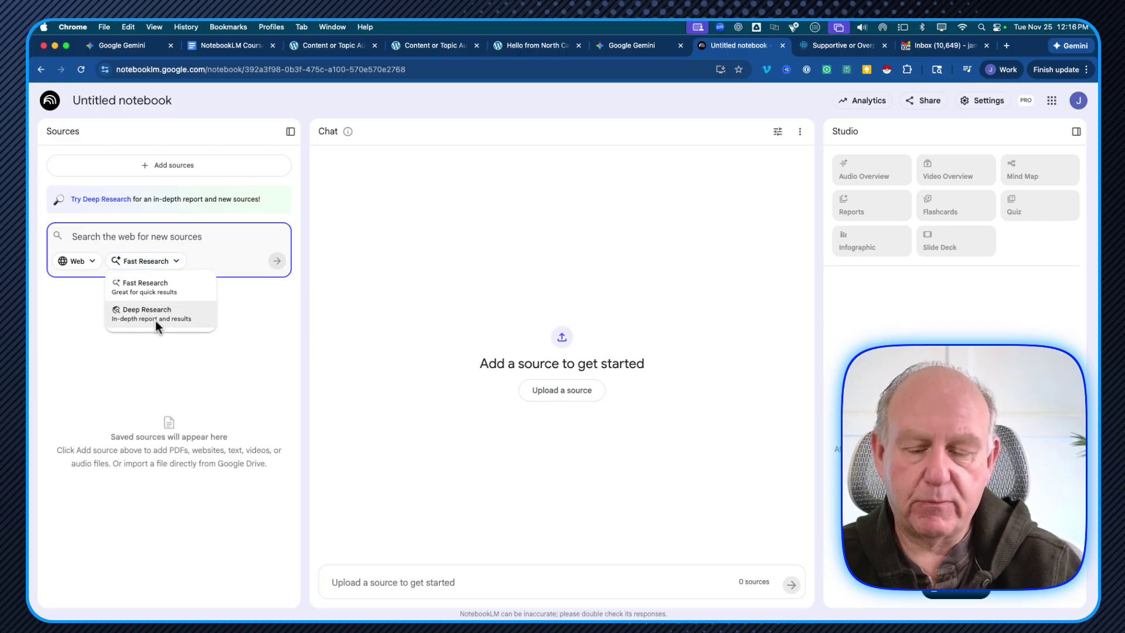
left_click(143, 289)
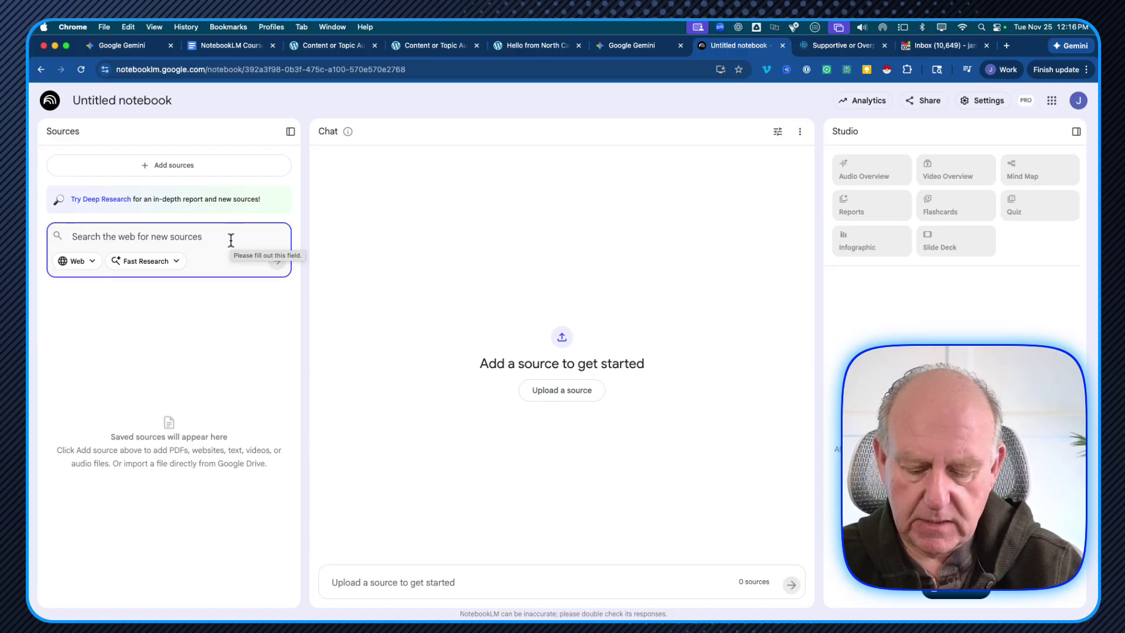
Paste the copied Focus text into the web source search and strip the leading 'Focus:' label.
key("super+v")
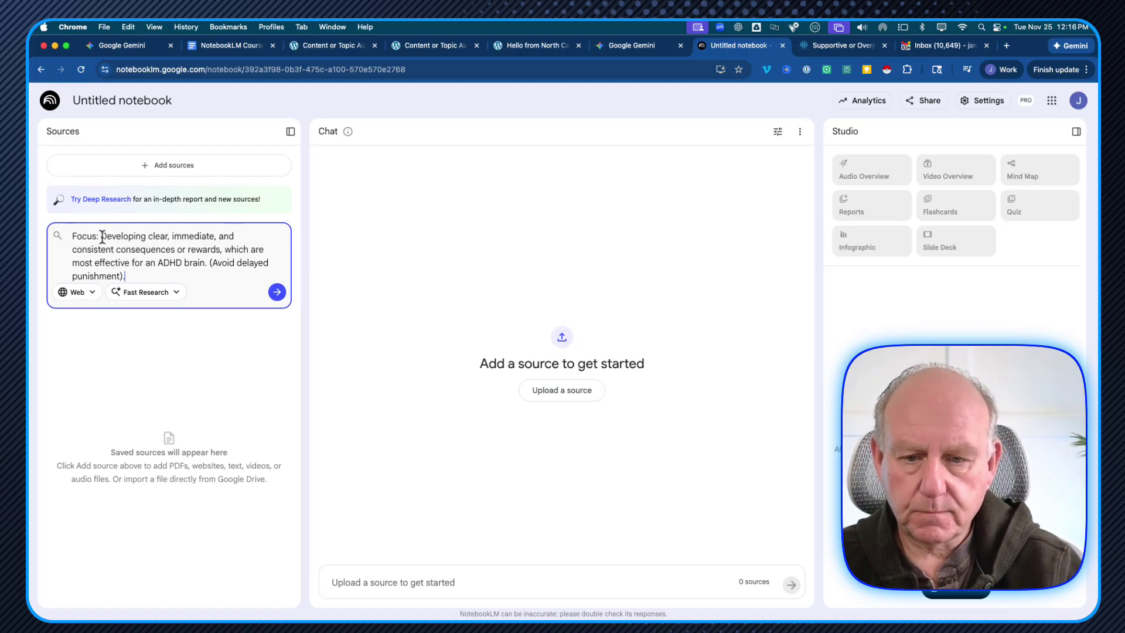
left_click_drag(100, 236, 70, 237)
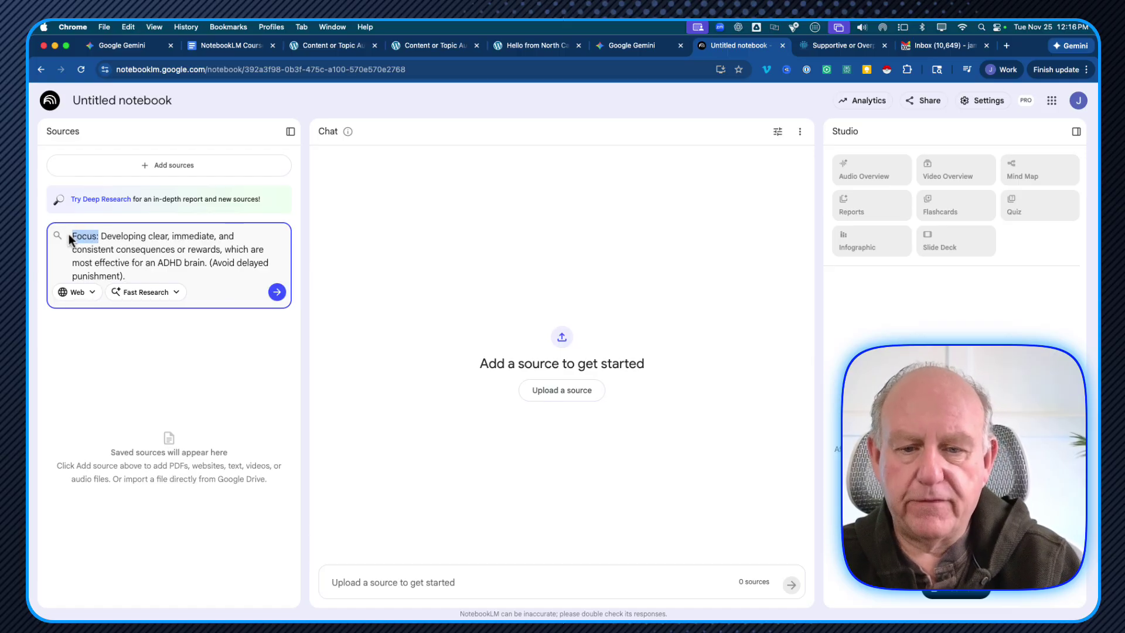
key("BackSpace")
key("Delete")
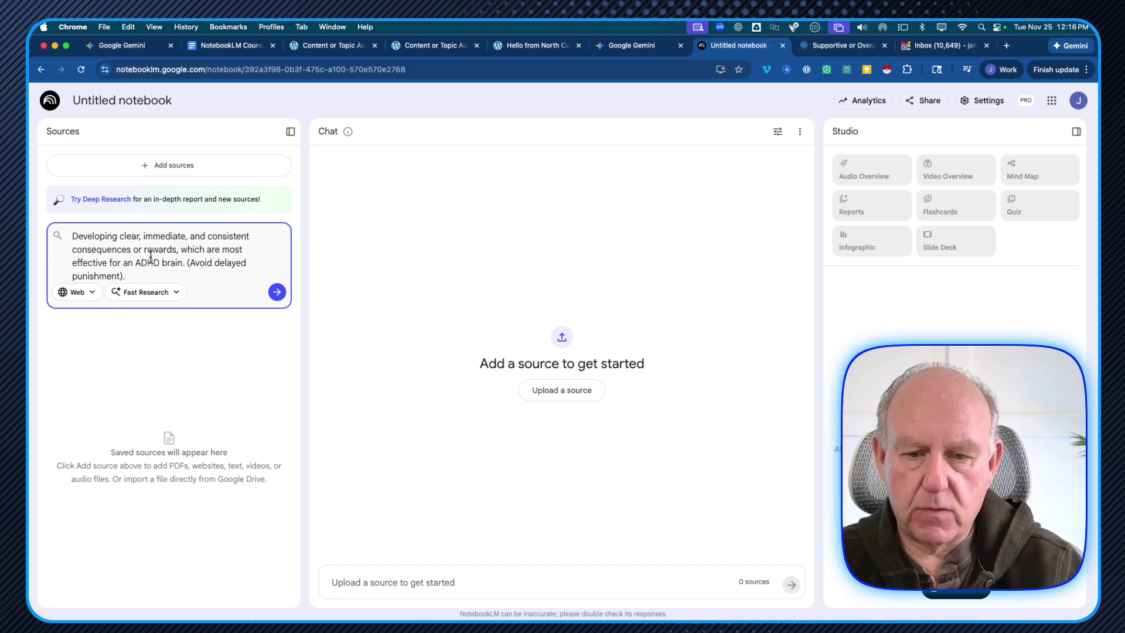
Change 'an ADHD brain' to 'children with ADHD' and delete the '(Avoid delayed punishment)' note.
double_click(128, 263)
type("childre")
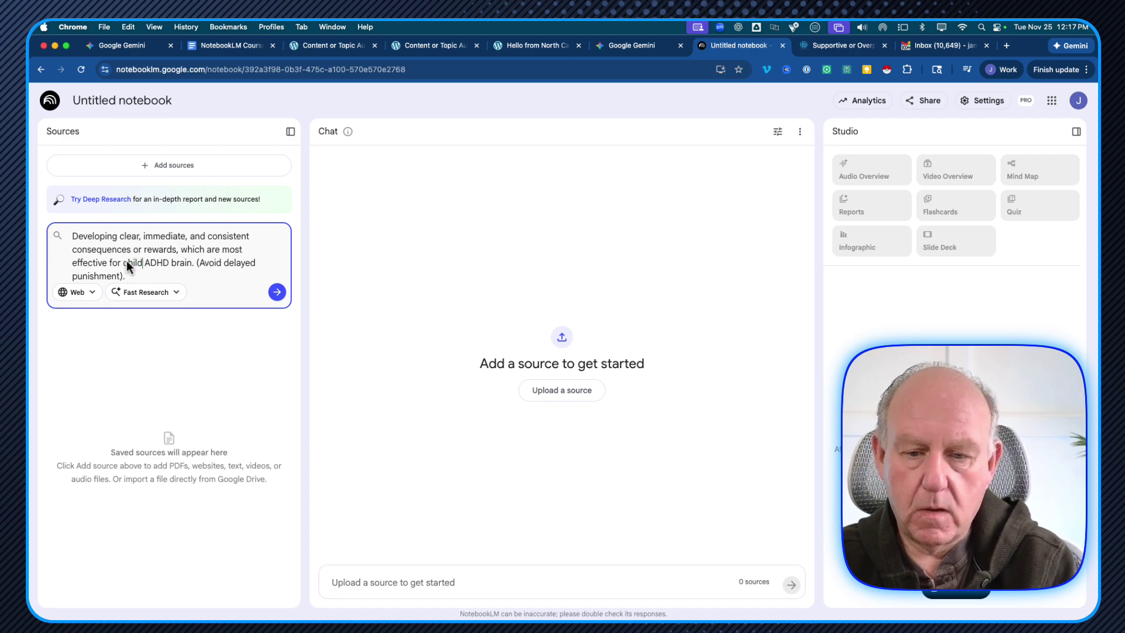
type("sn")
key("BackSpace")
key("BackSpace")
type("n with")
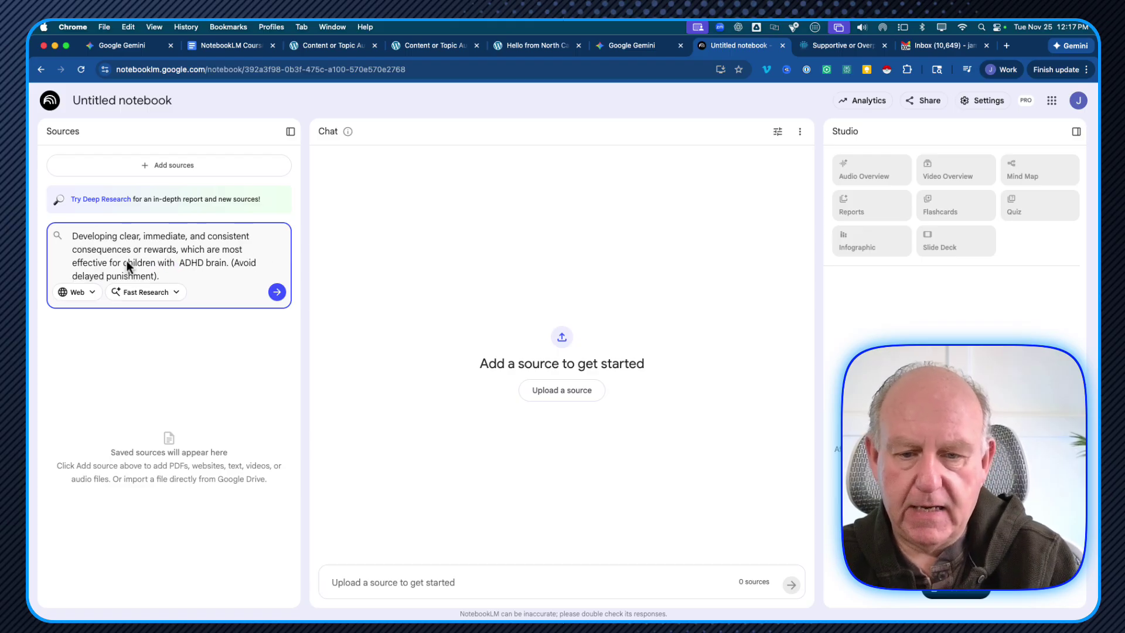
key("Delete")
key("Right")
key("Right")
key("Right")
key("Right")
key("Right")
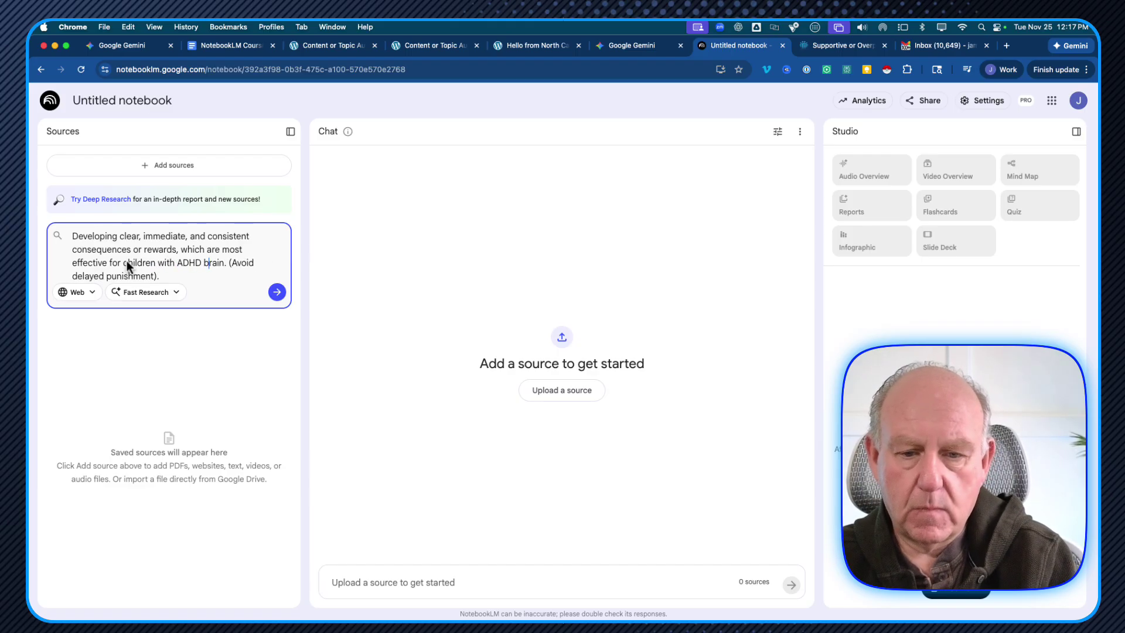
key("Delete")
key("Delete")
key("Delete")
key("Delete")
key("Delete")
key("BackSpace")
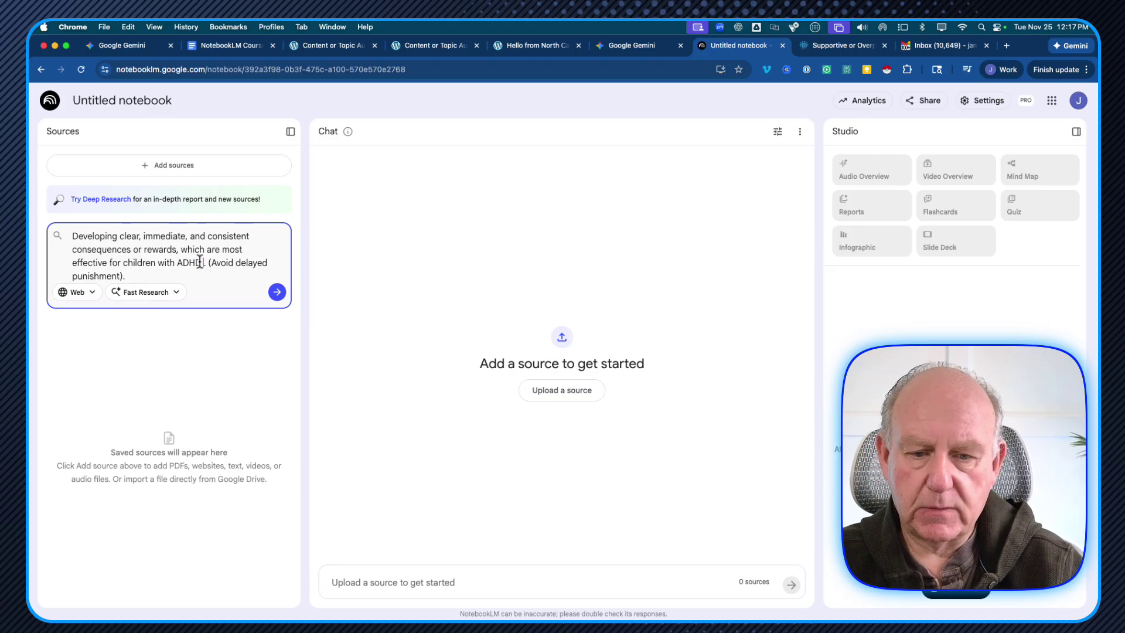
left_click_drag(206, 262, 219, 277)
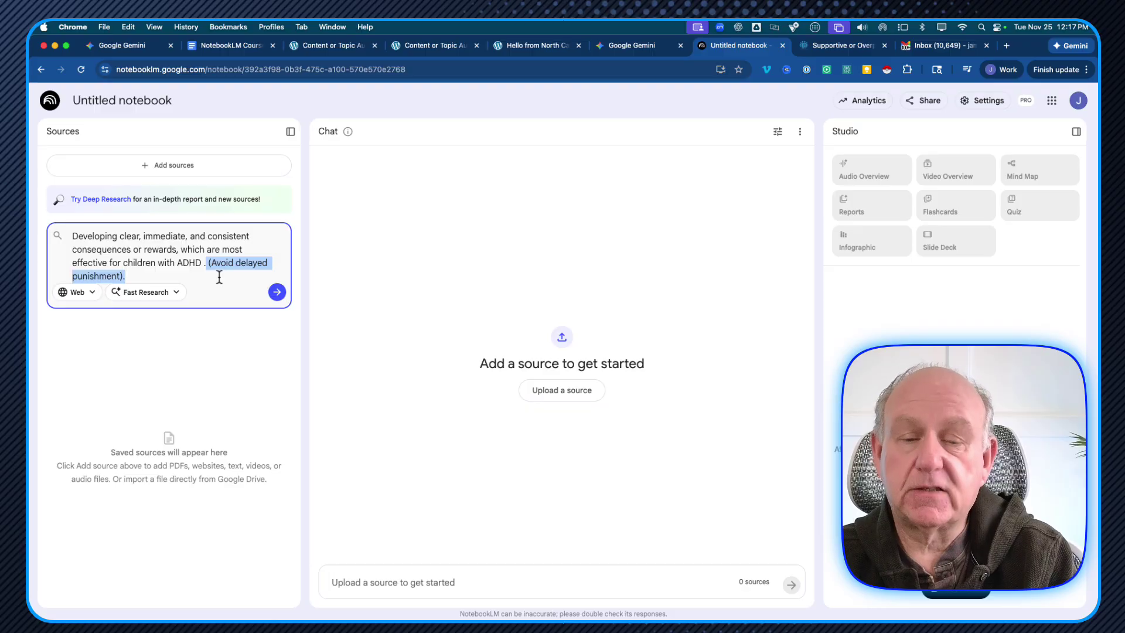
key("BackSpace")
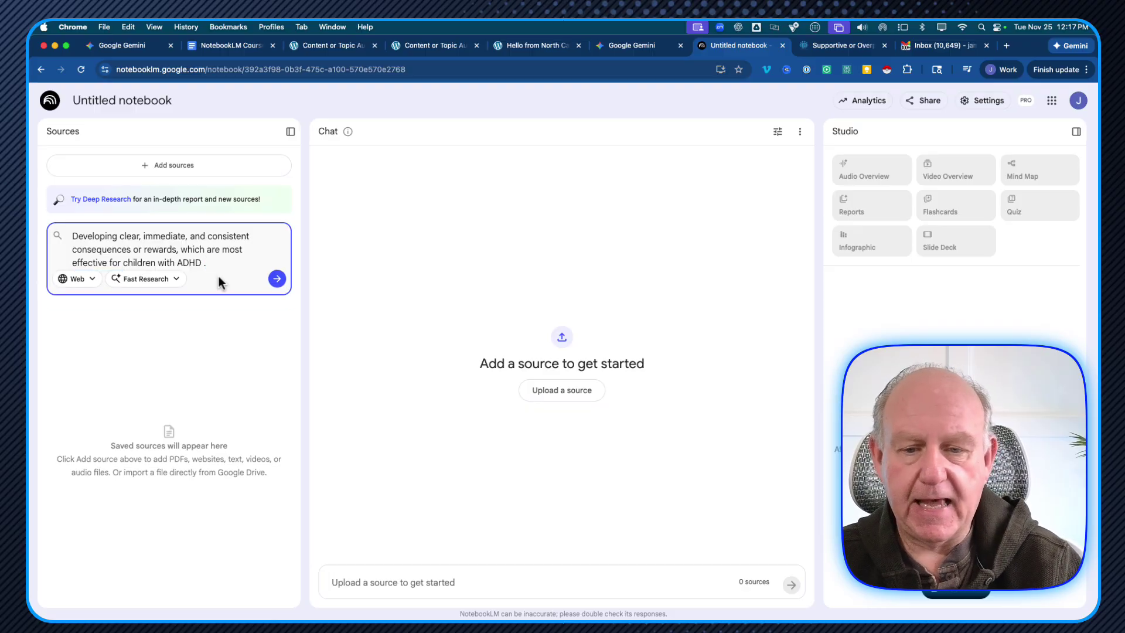
Run Fast Research on the query and list all ten found sources in a widened Sources panel.
left_click(278, 278)
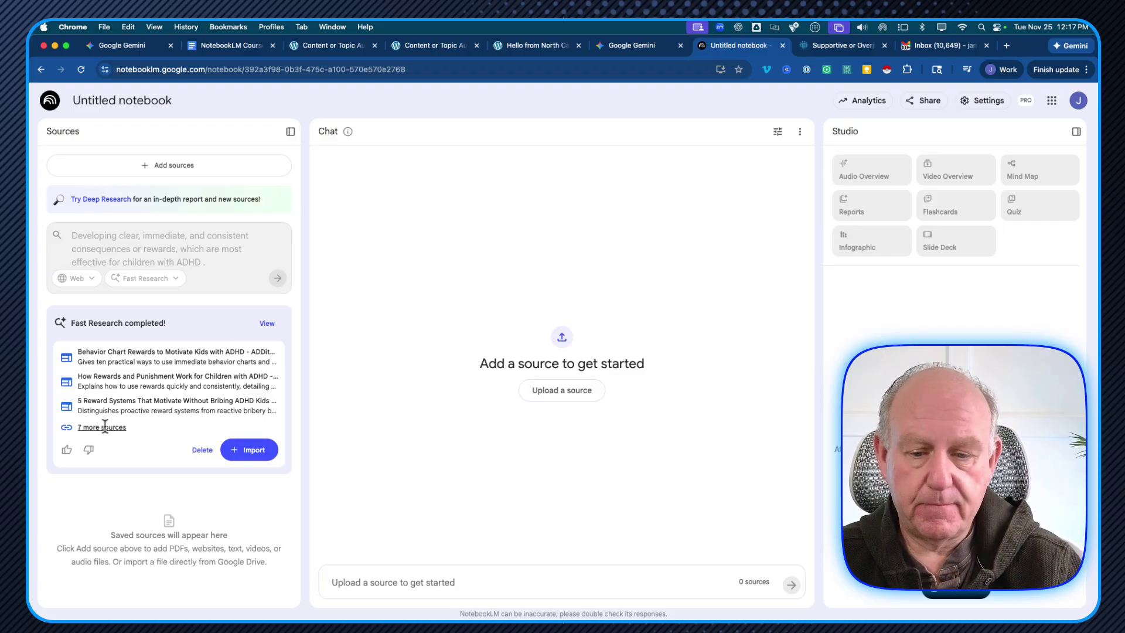
left_click(106, 428)
scroll(106, 434, "down", 1)
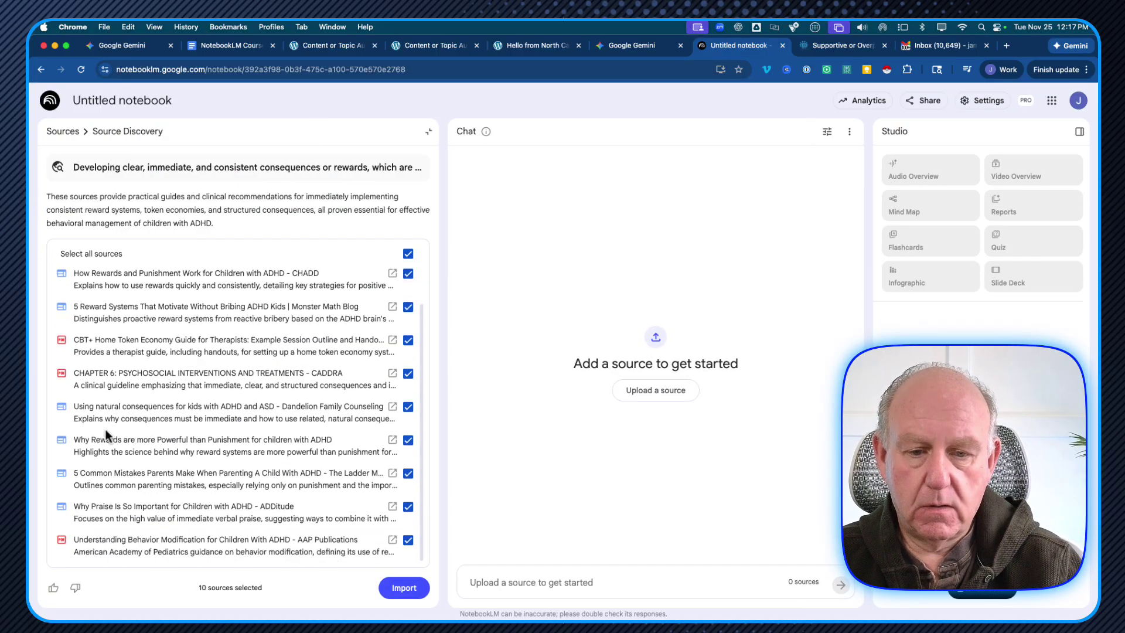
left_click(1079, 132)
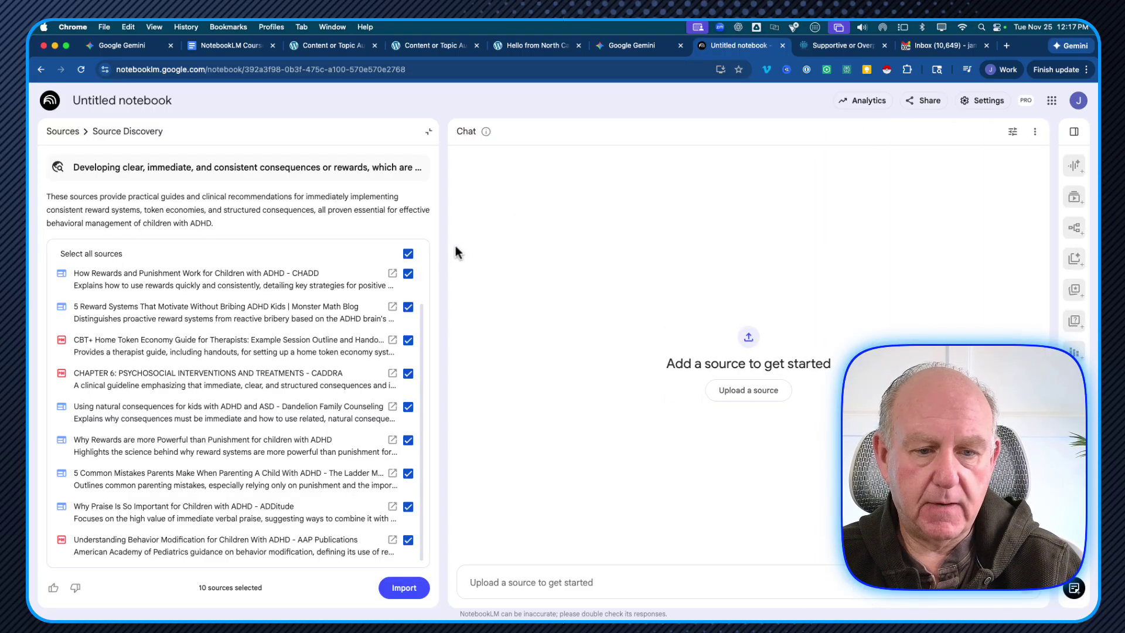
left_click_drag(443, 245, 608, 223)
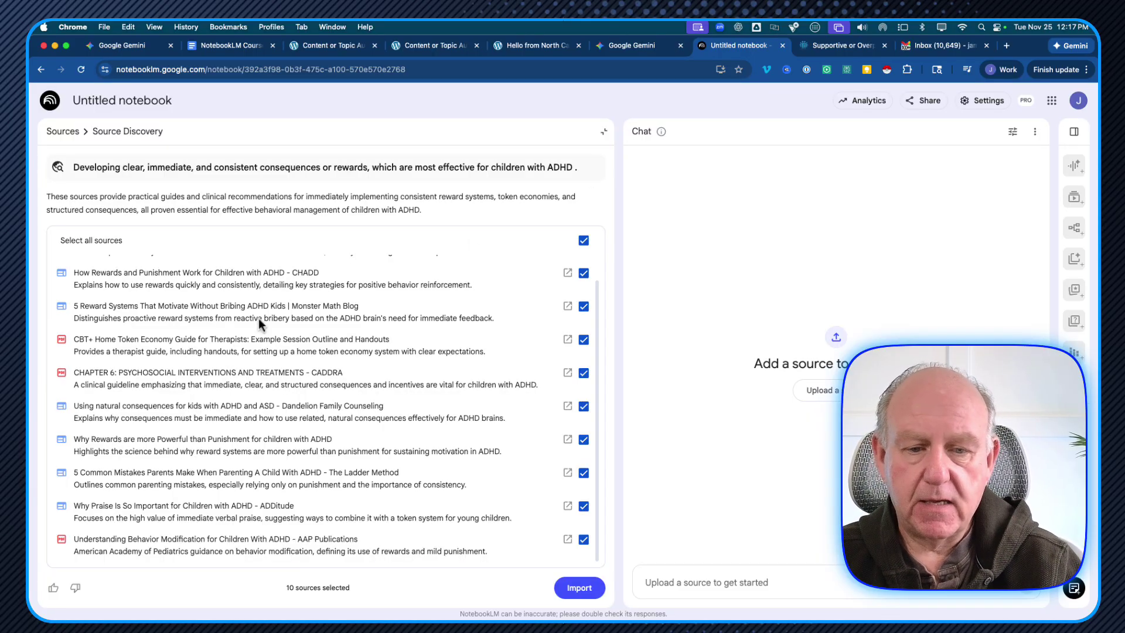
scroll(212, 363, "up", 1)
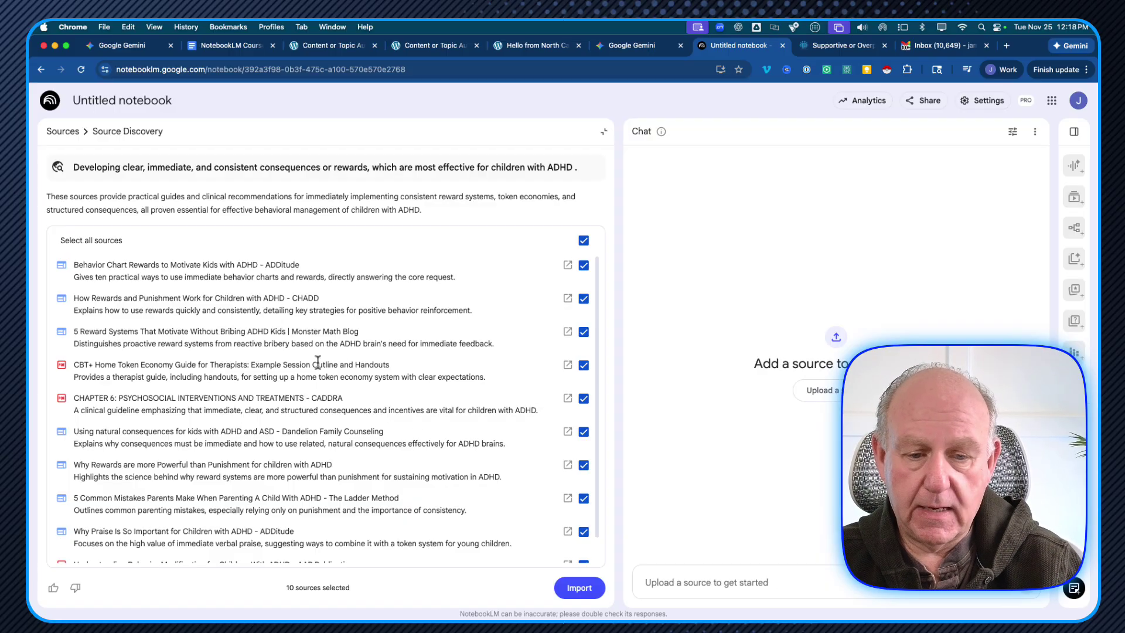
Import eight sources, leaving out the CBT+ therapist guide and the AAP Publications article.
left_click(583, 366)
scroll(369, 444, "down", 1)
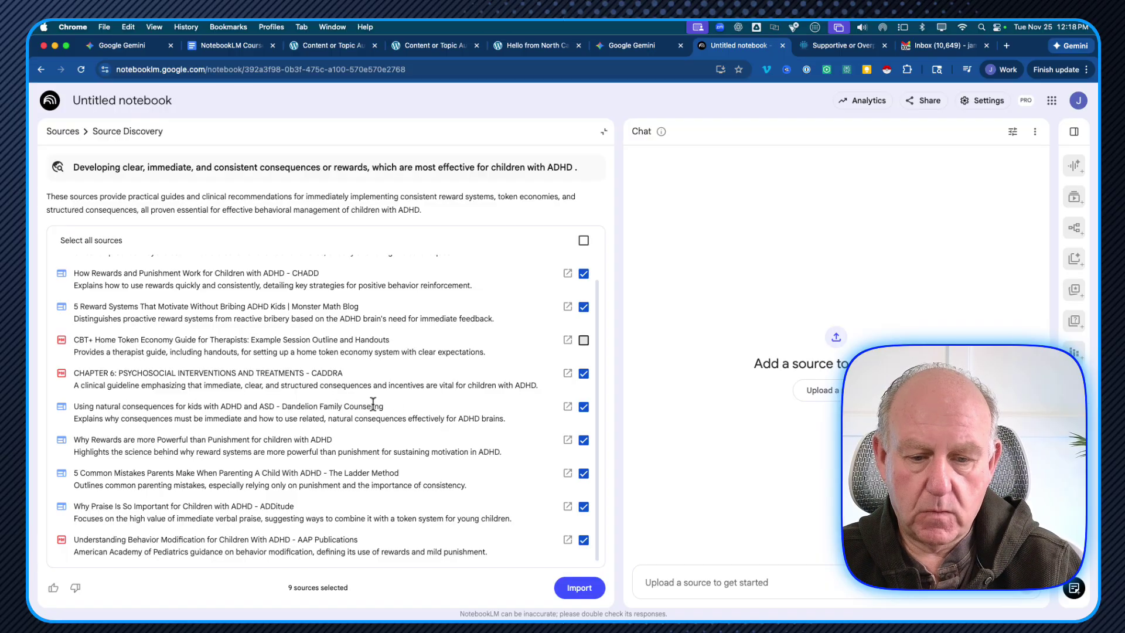
left_click(583, 541)
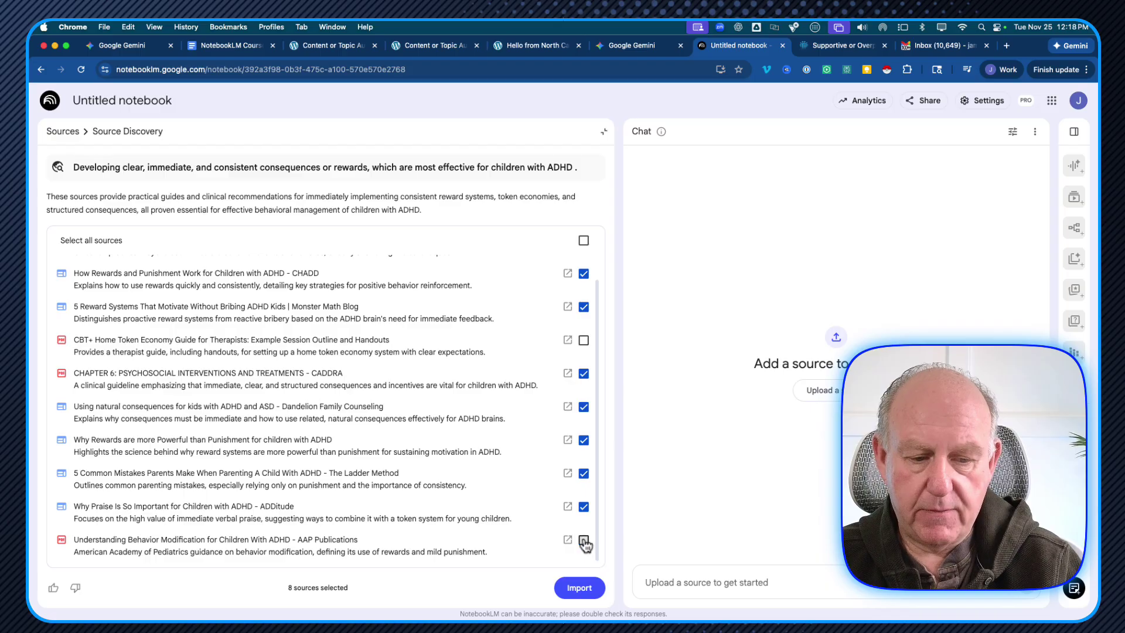
left_click(577, 588)
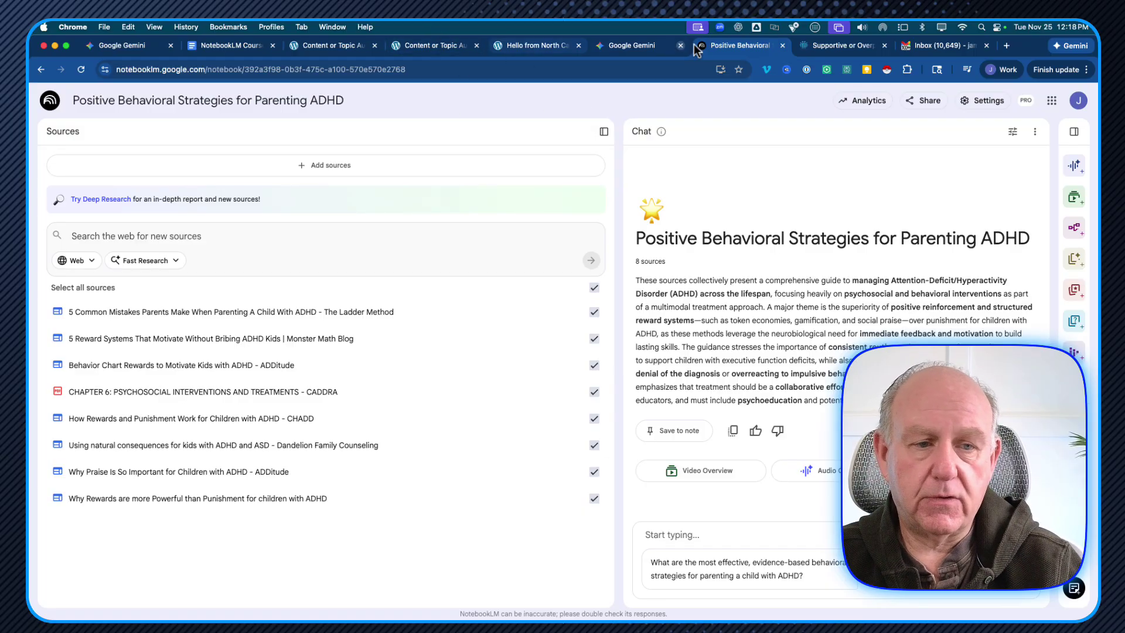
Copy item 7's Focus text (Homework and School Advocacy) from the Gemini chat and return to NotebookLM.
left_click(628, 45)
scroll(457, 339, "down", 2)
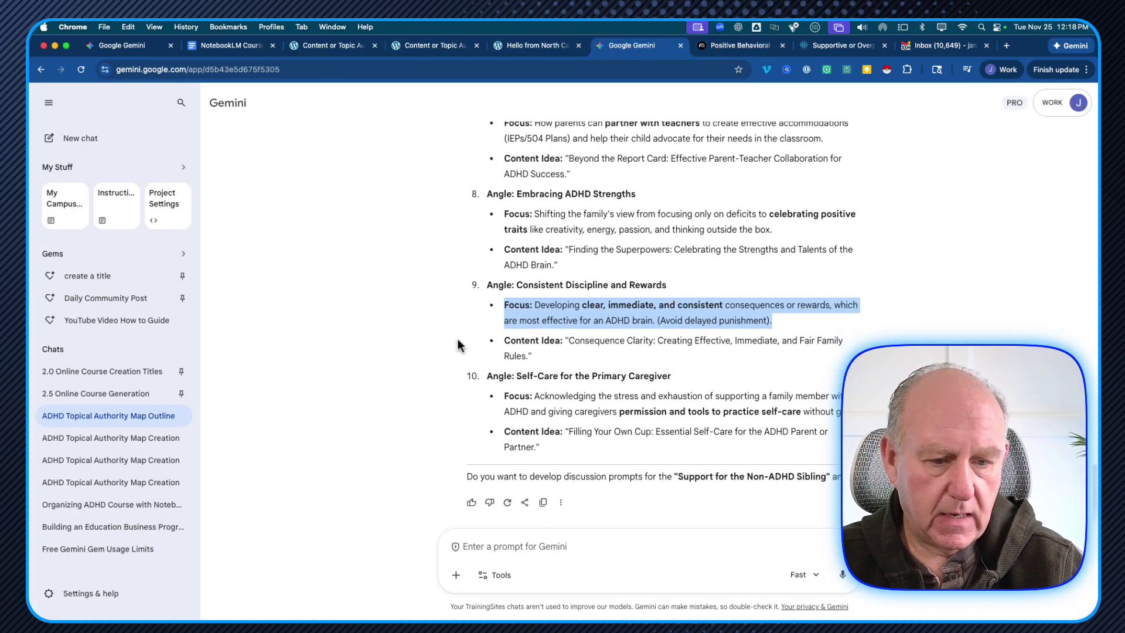
scroll(458, 346, "up", 5)
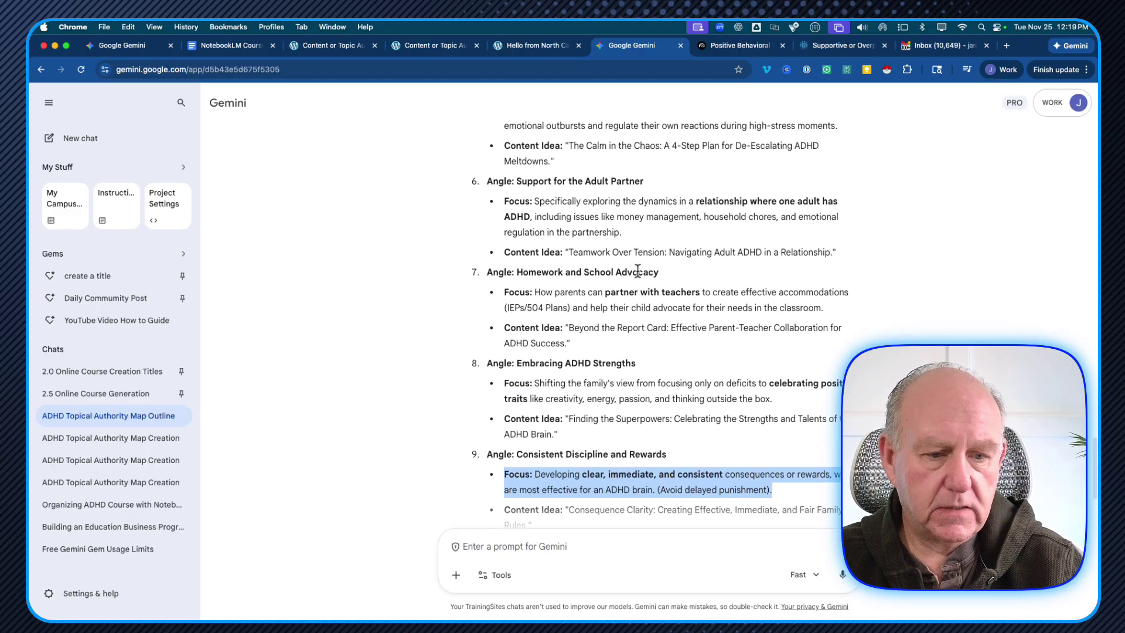
left_click_drag(537, 292, 825, 309)
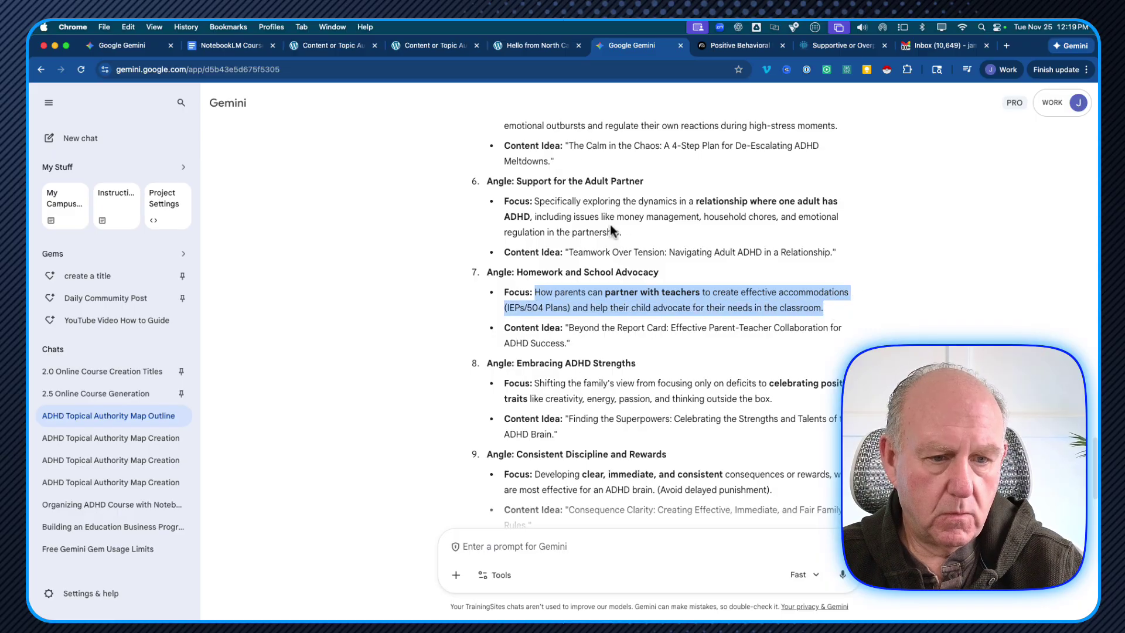
right_click(672, 293)
left_click(691, 317)
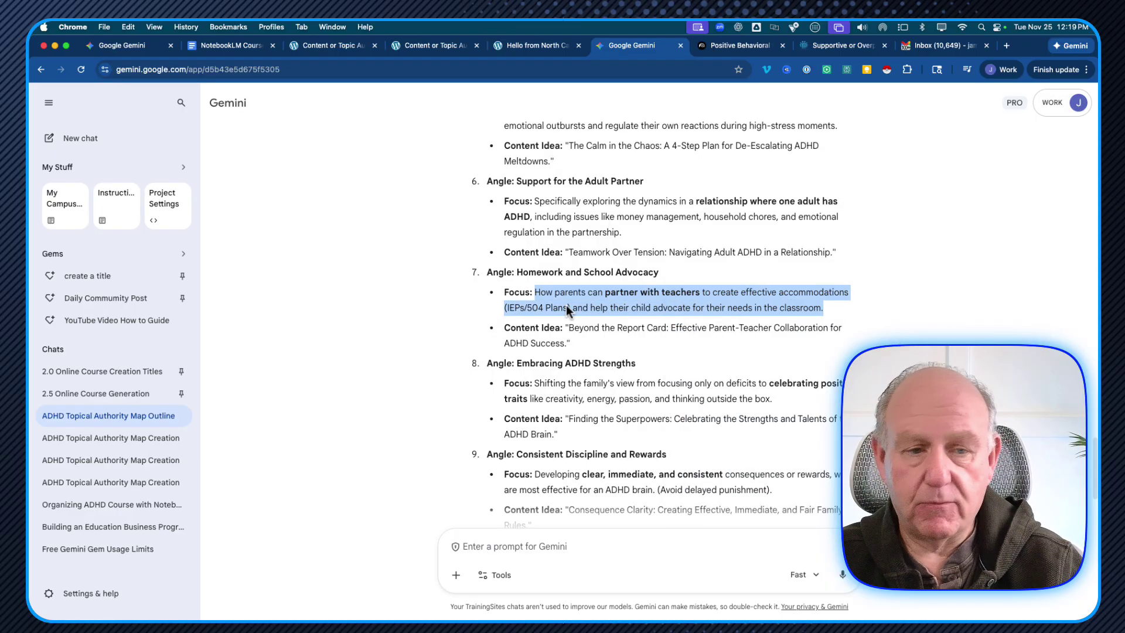
left_click(741, 47)
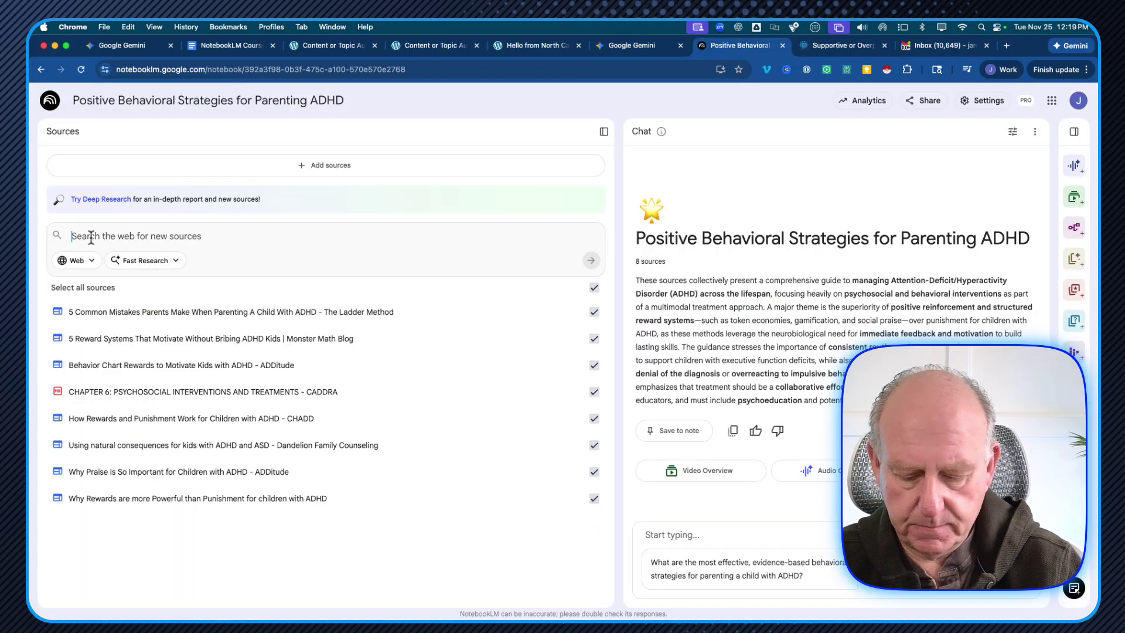
Paste and reword the query to ask about partnering with teachers on reward and consequences, then run Fast Research.
key("super+v")
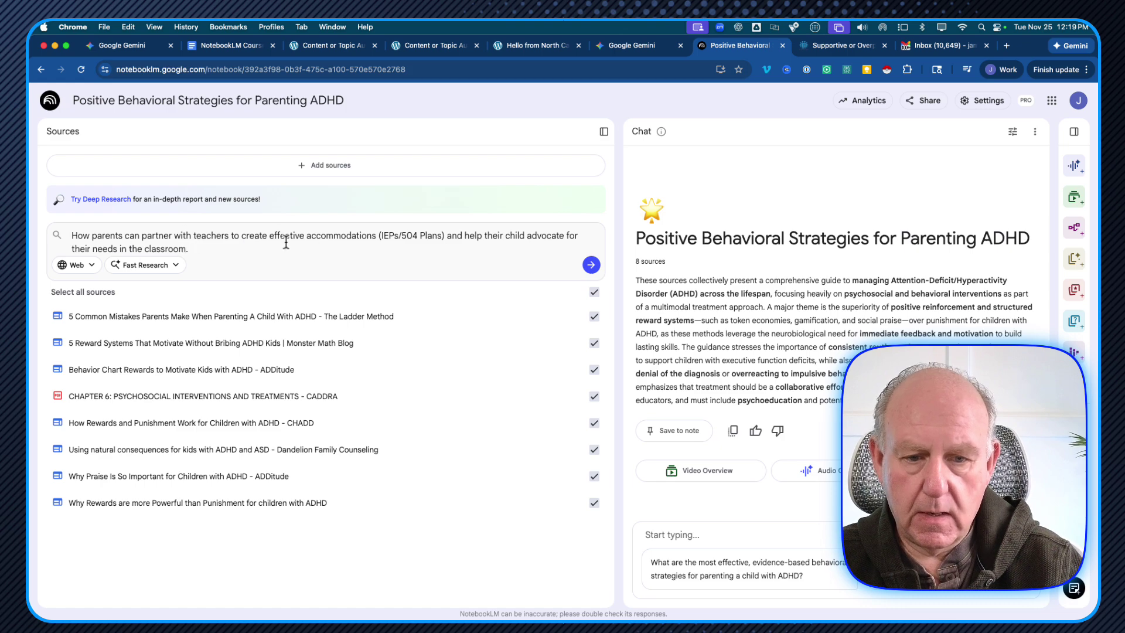
left_click_drag(270, 235, 447, 232)
type("reward and con")
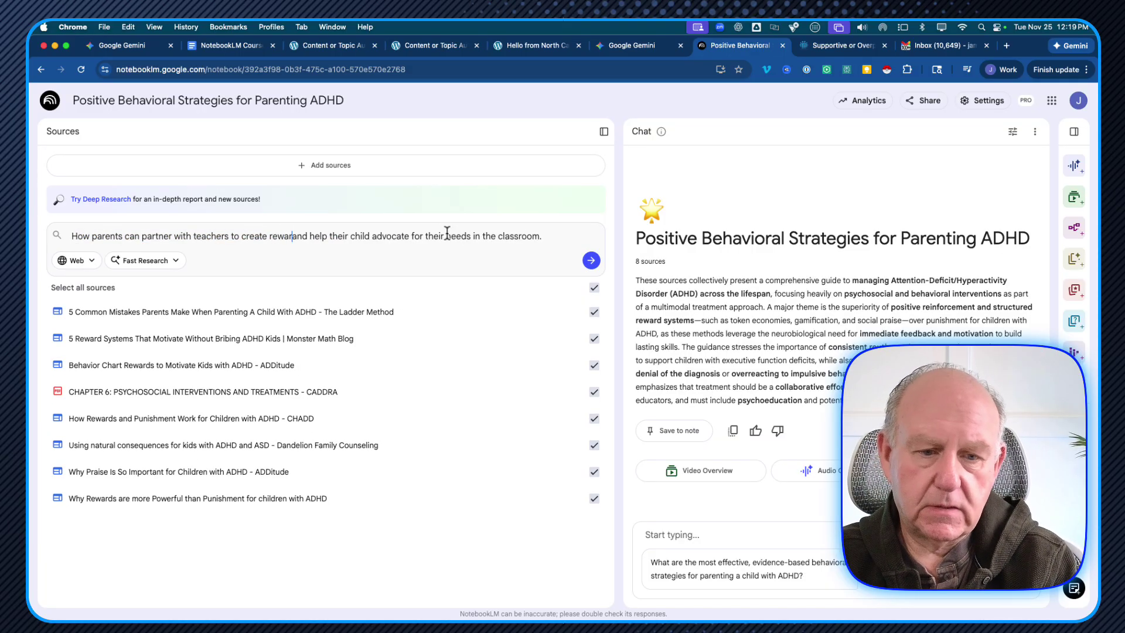
type("sequences")
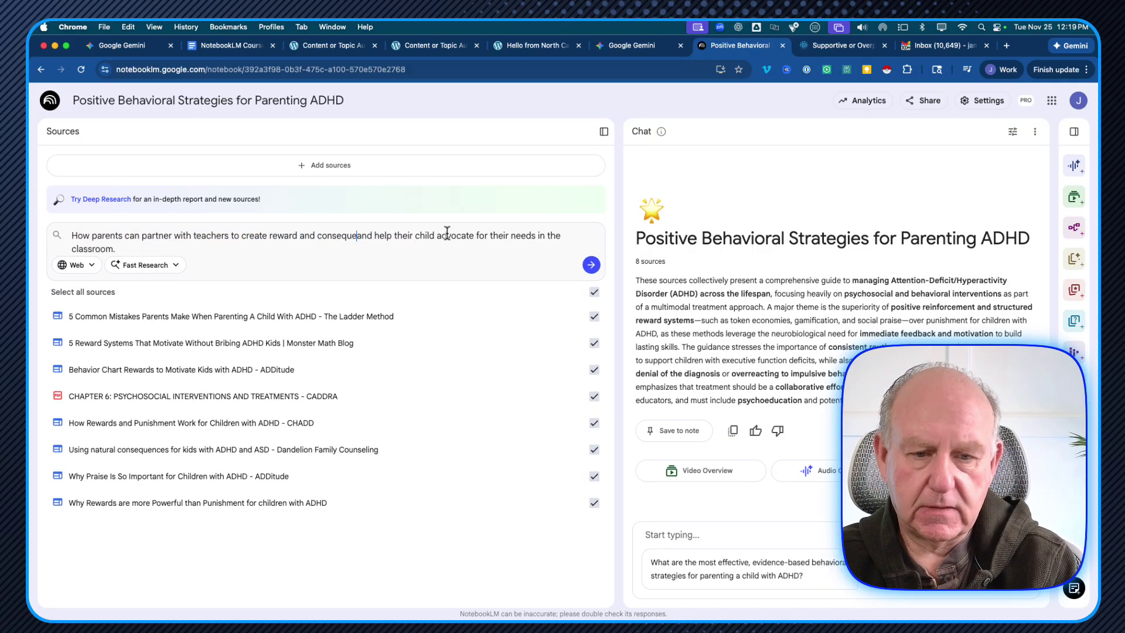
key("Delete")
key("Delete")
key("Delete")
key("Delete")
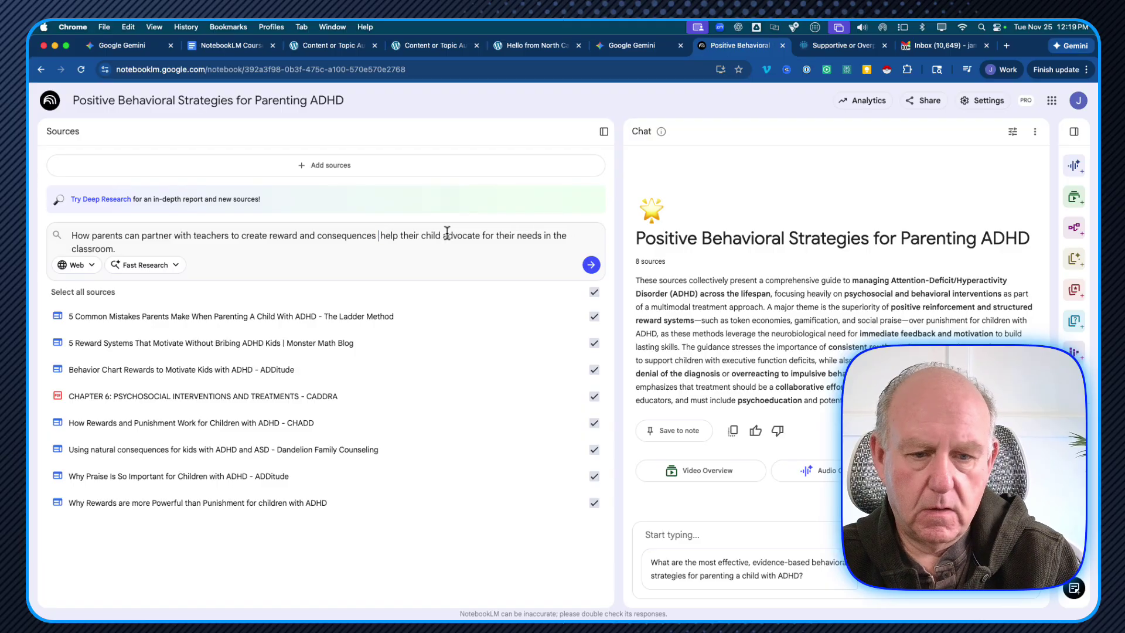
type("to")
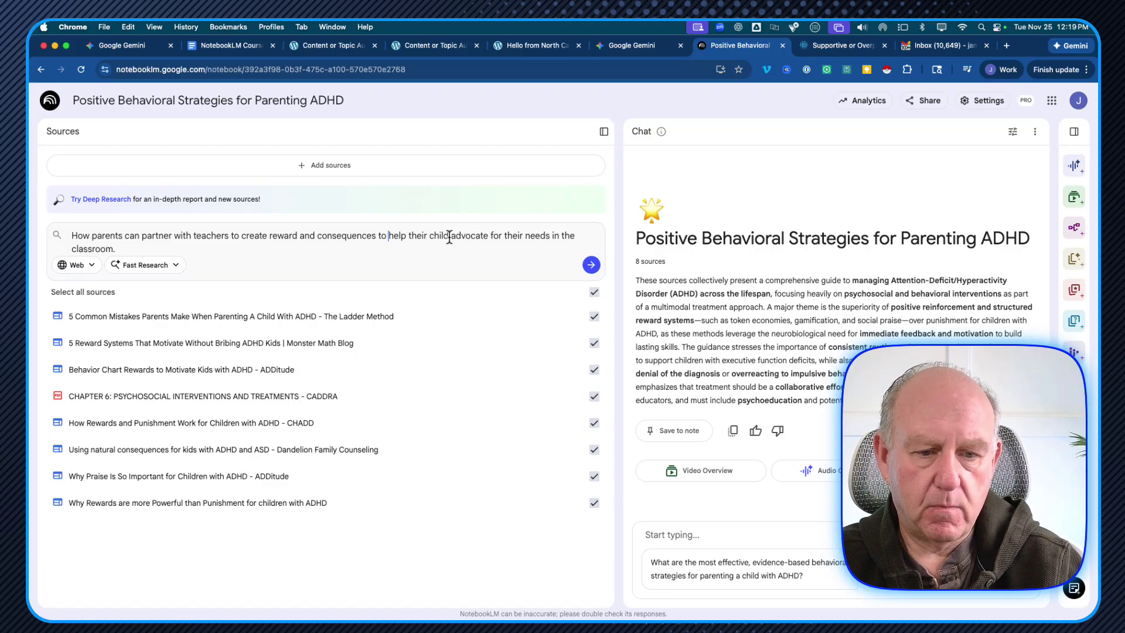
left_click(448, 235)
key("Delete")
key("Delete")
key("Delete")
key("Delete")
key("Delete")
key("Delete")
key("Delete")
key("Delete")
key("Delete")
key("Delete")
key("Delete")
key("Delete")
key("Delete")
key("Delete")
key("Delete")
key("Delete")
key("Delete")
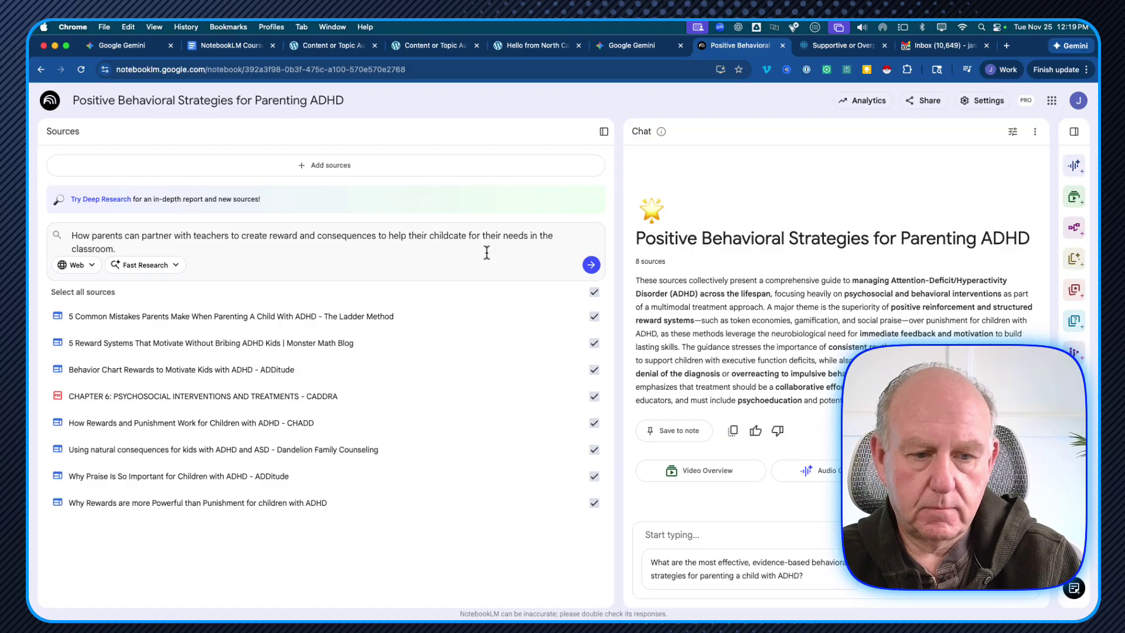
key("Delete")
key("Delete")
key("Delete")
key("Delete")
key("Delete")
key("Delete")
key("Delete")
key("Delete")
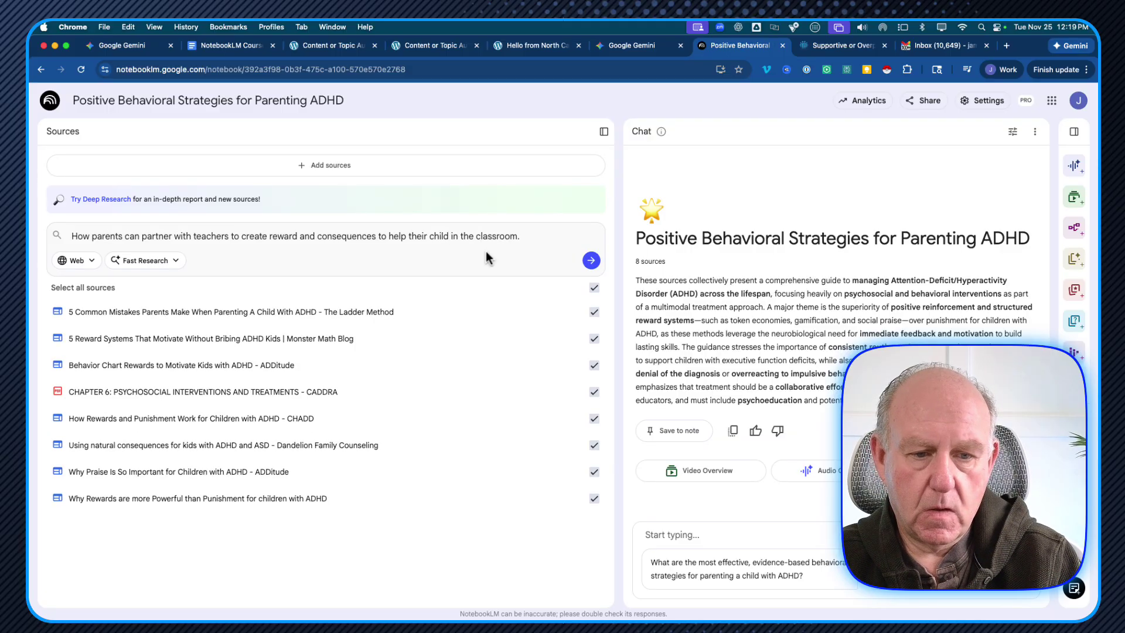
left_click(591, 262)
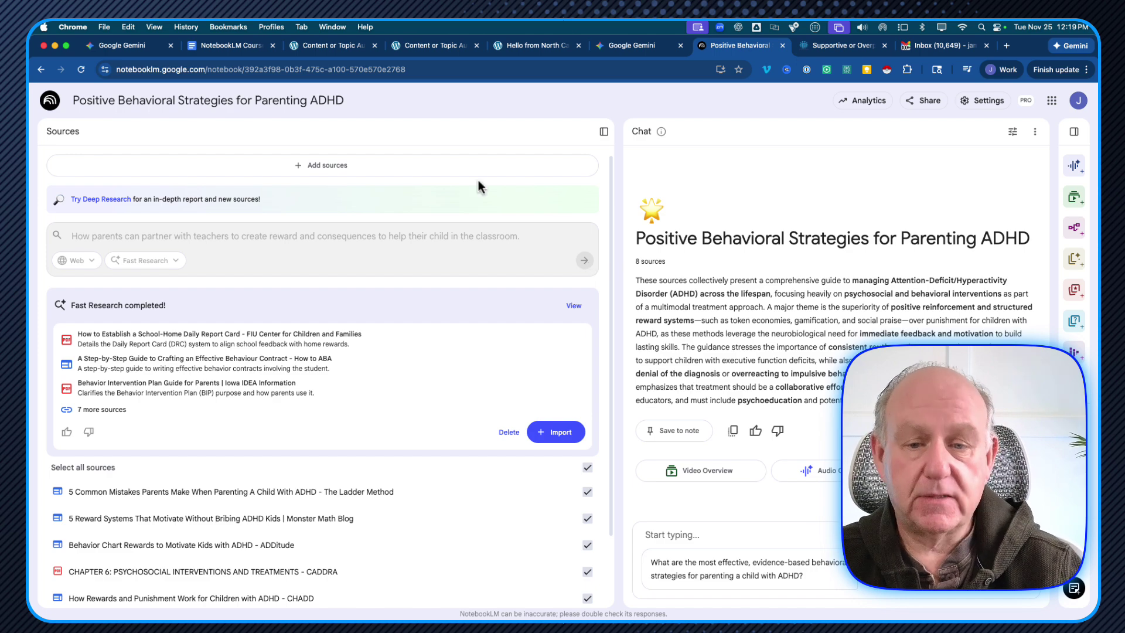
Import all 10 classroom-partnership sources, bringing the notebook to 18, and collapse the Sources panel.
scroll(284, 338, "down", 1)
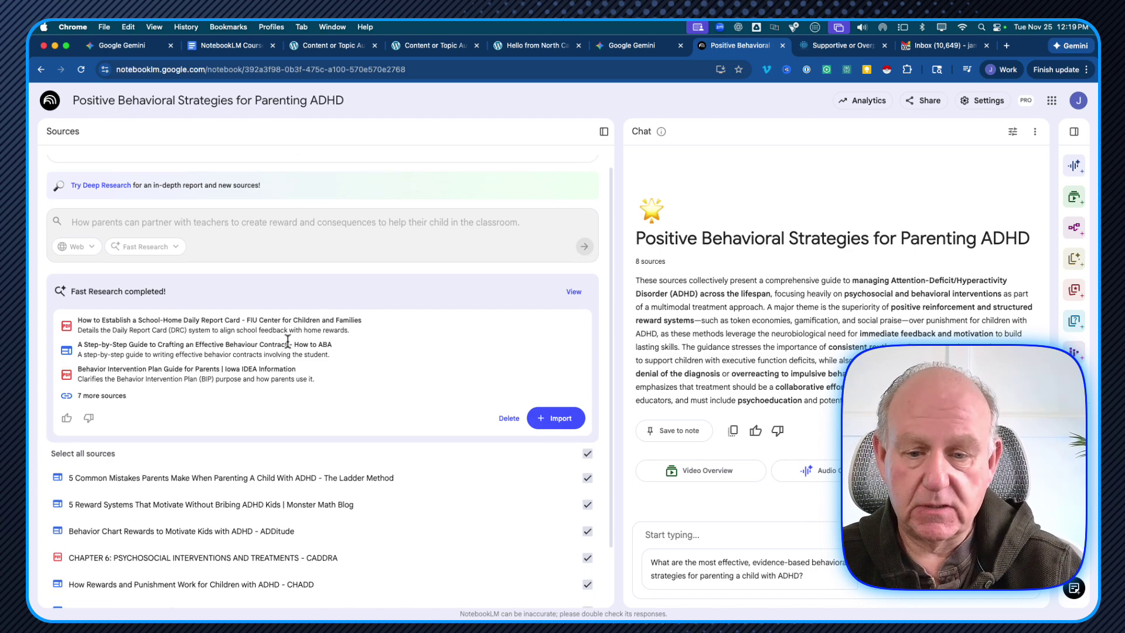
left_click(114, 396)
scroll(244, 371, "down", 1)
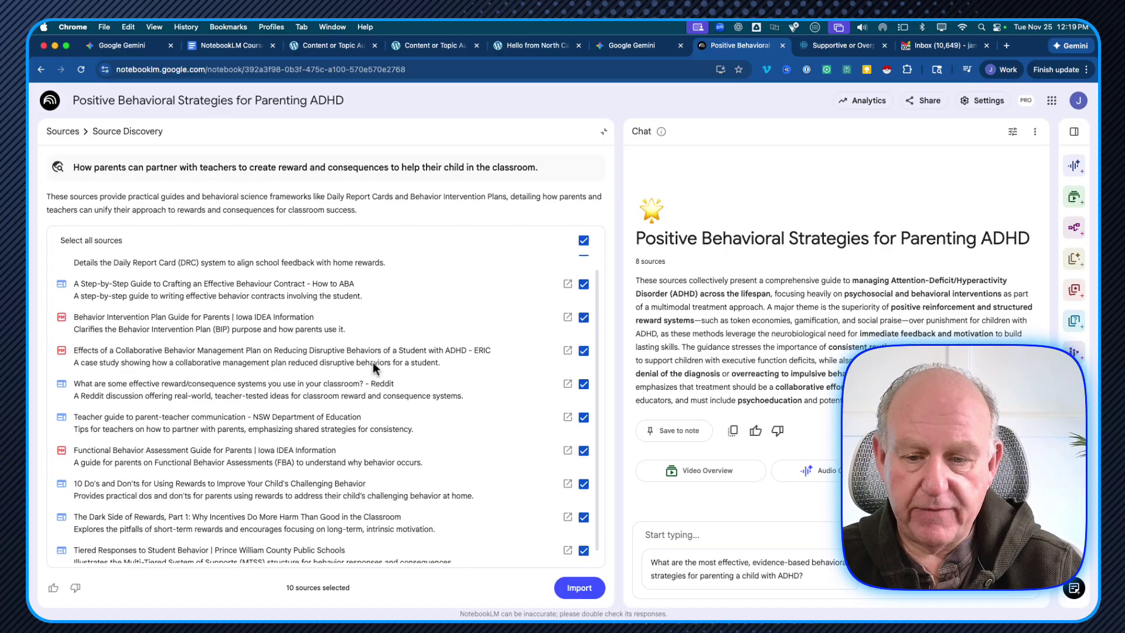
scroll(219, 352, "down", 1)
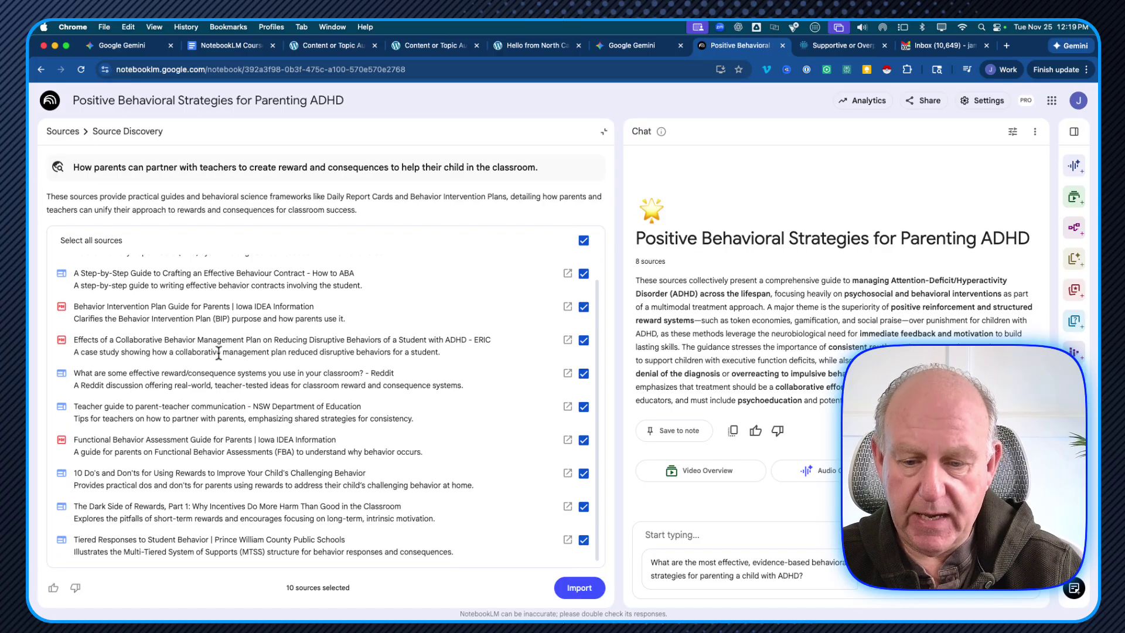
scroll(218, 352, "up", 1)
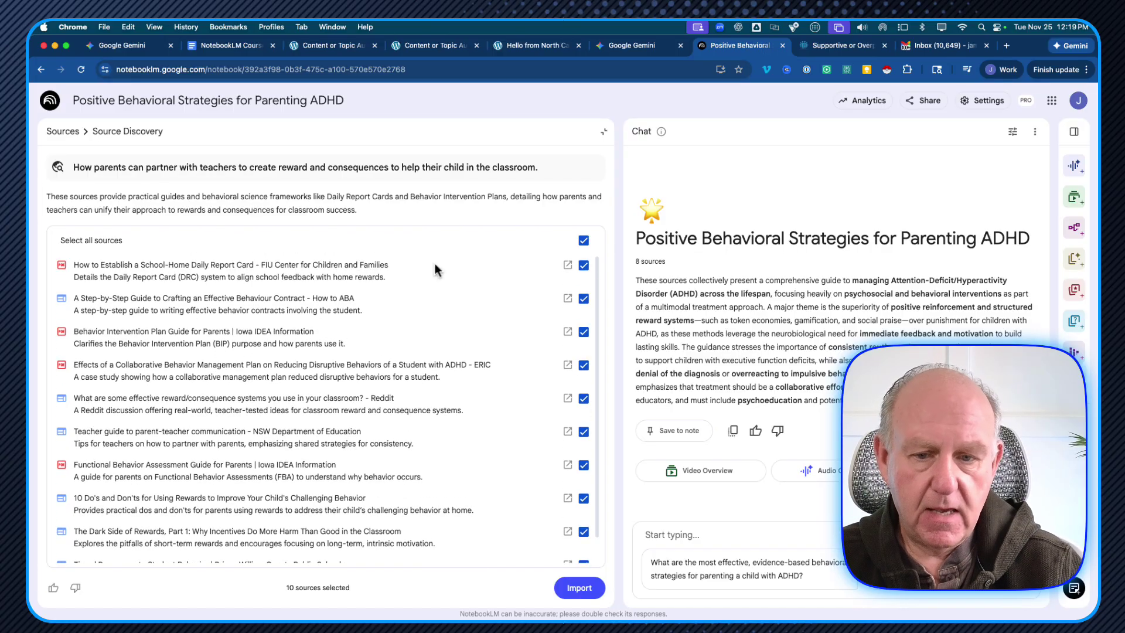
left_click(579, 587)
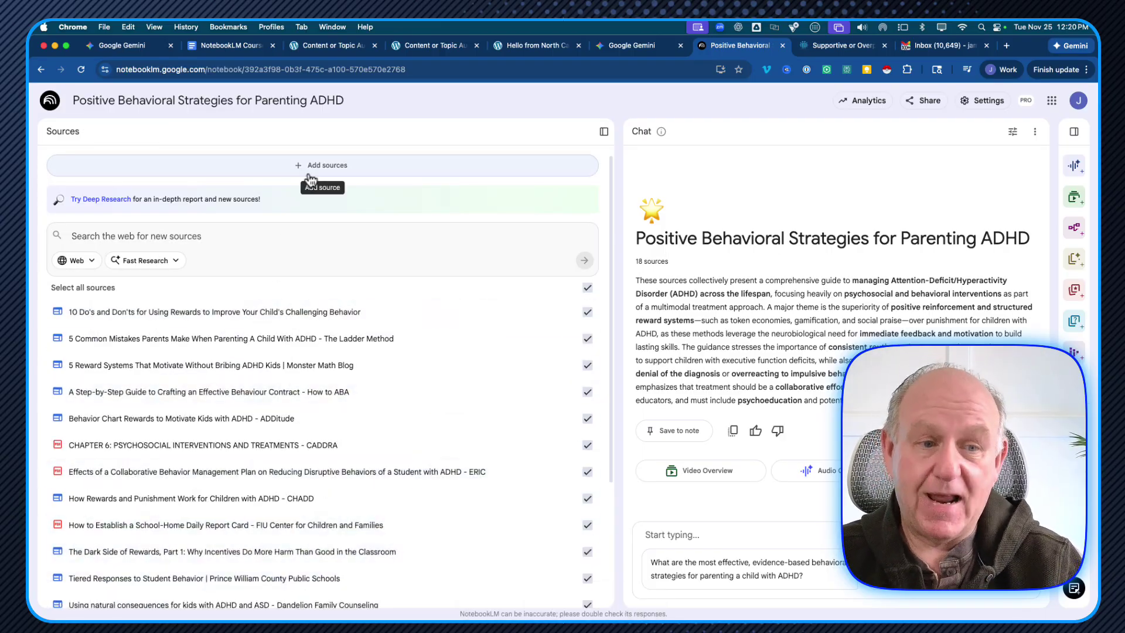
left_click(604, 131)
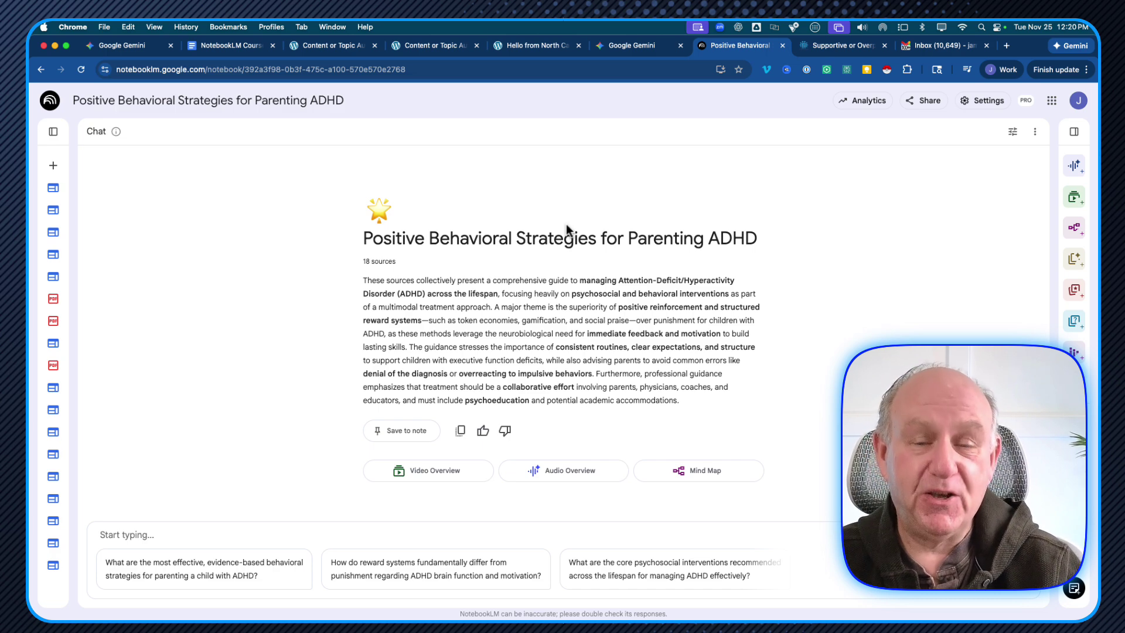
Copy the Logical Sequencing prompt from the NotebookLM Course Creation Hacks document.
left_click(222, 47)
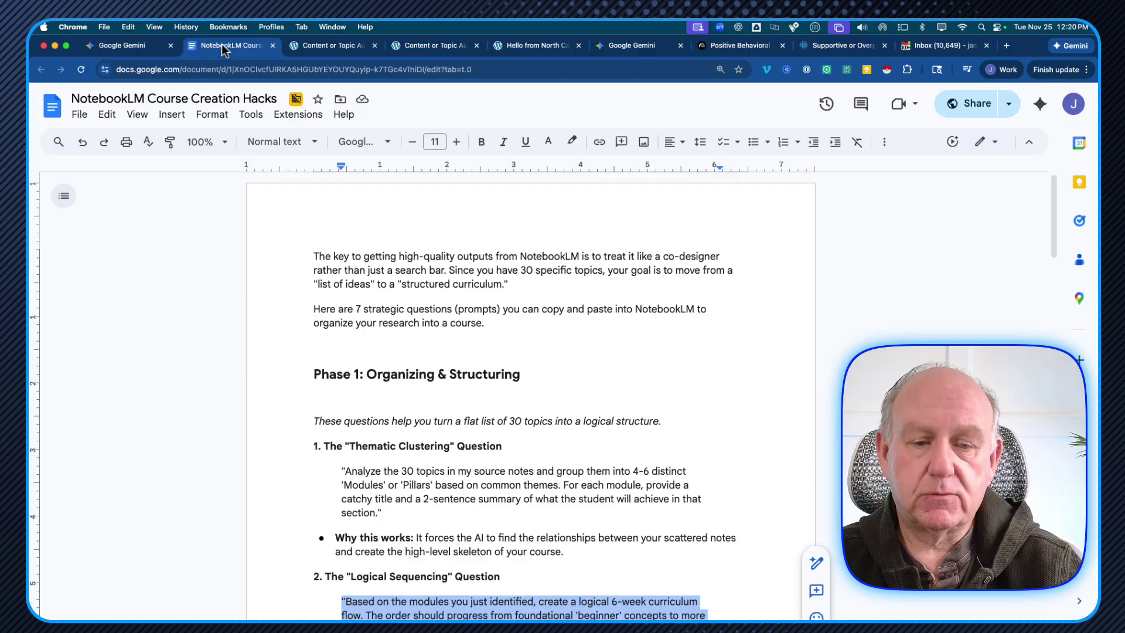
scroll(507, 405, "down", 10)
scroll(507, 399, "down", 1)
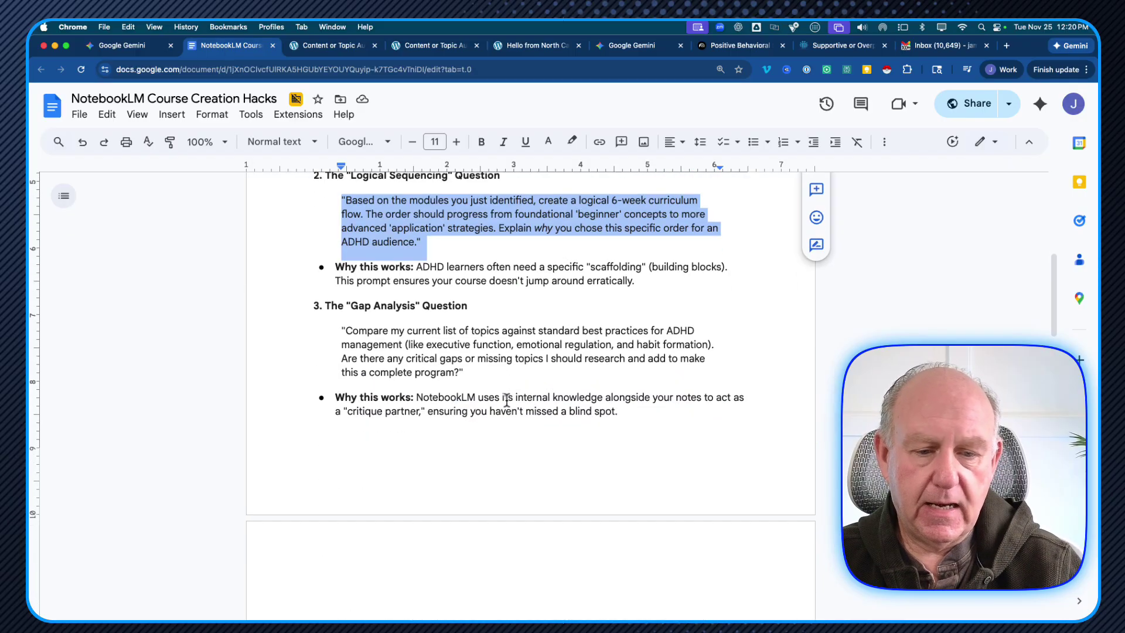
right_click(411, 225)
left_click(446, 217)
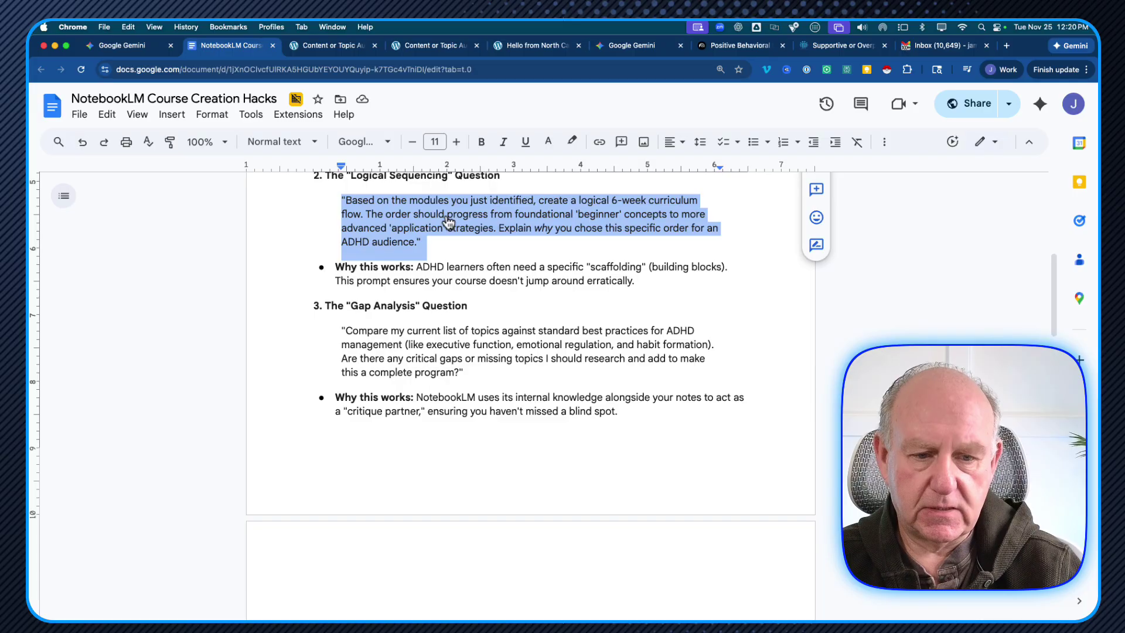
scroll(209, 354, "up", 1)
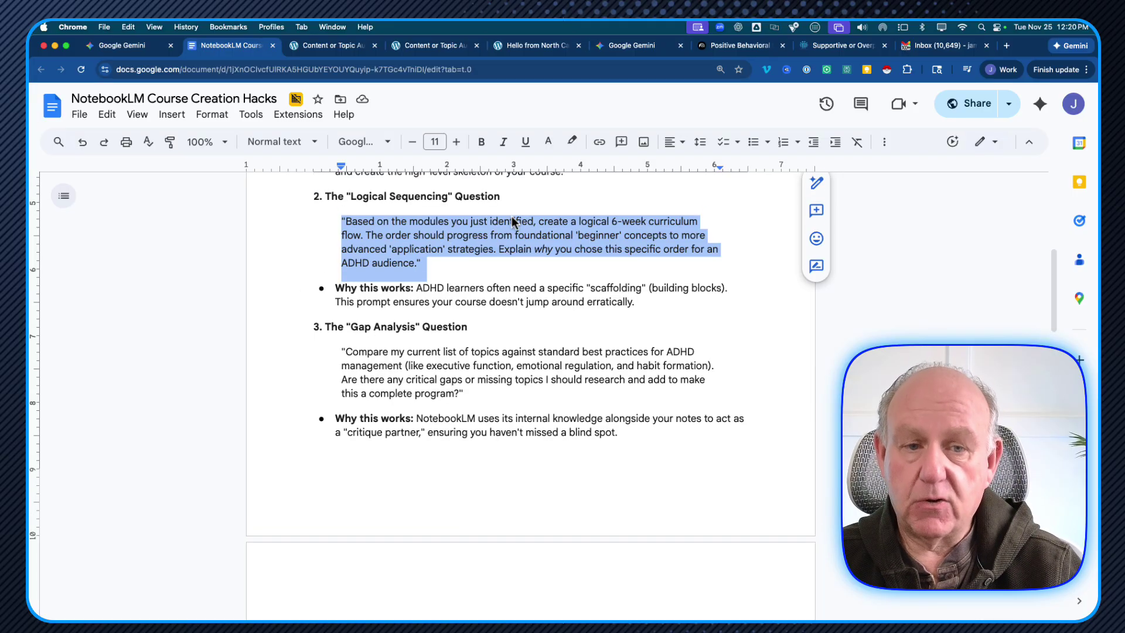
Paste the Logical Sequencing 6-week curriculum prompt into the enlarged NotebookLM chat and send it.
left_click(739, 46)
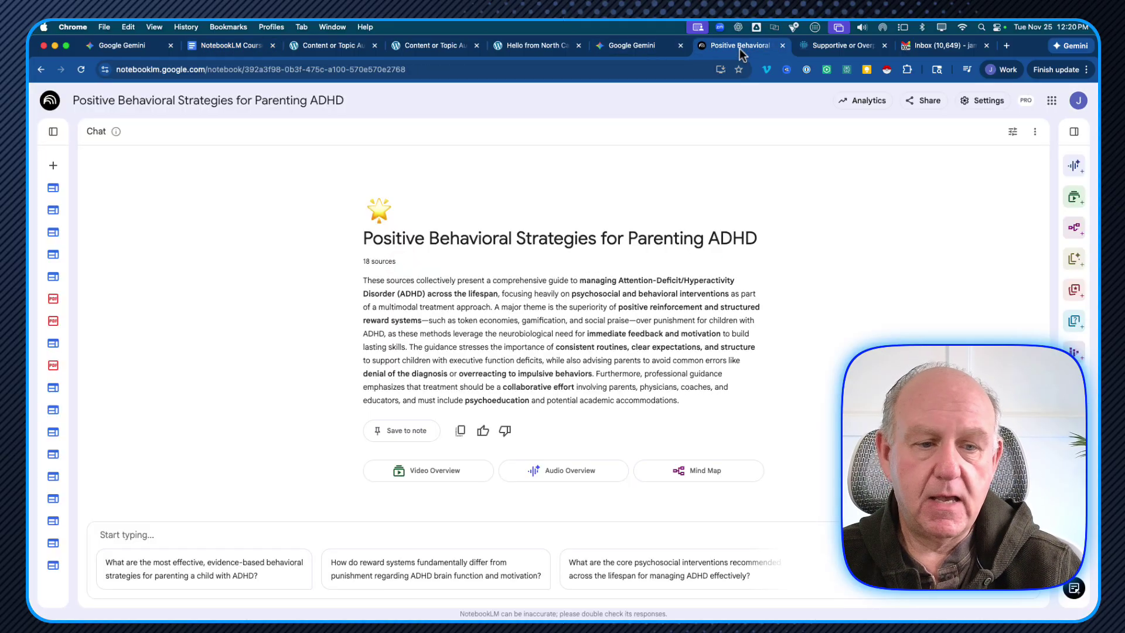
left_click(150, 536)
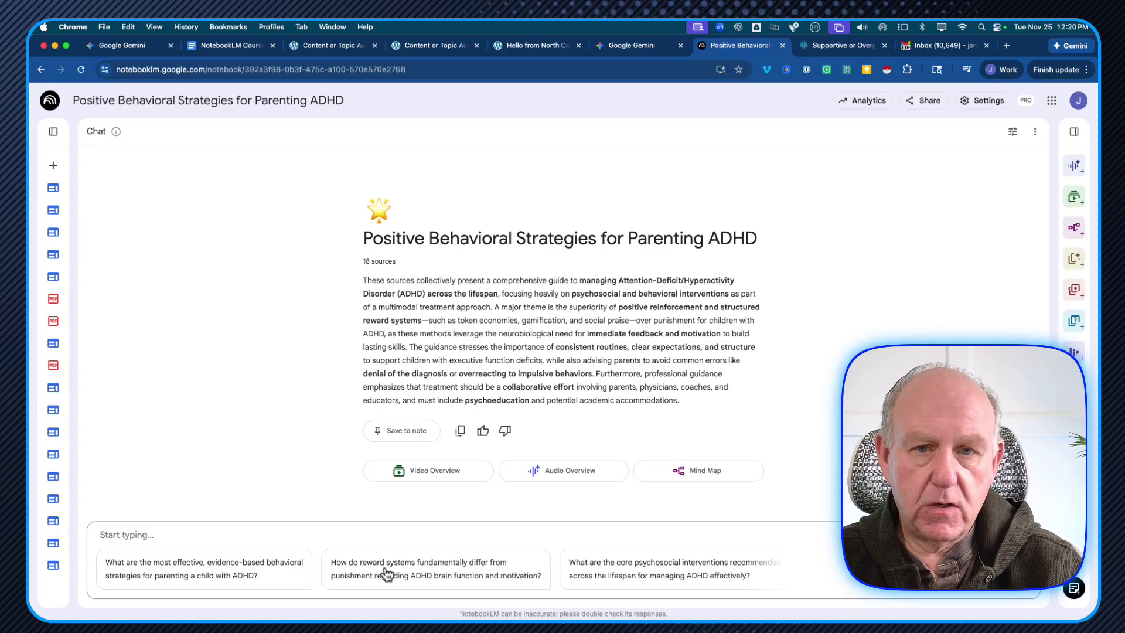
key("super+equal")
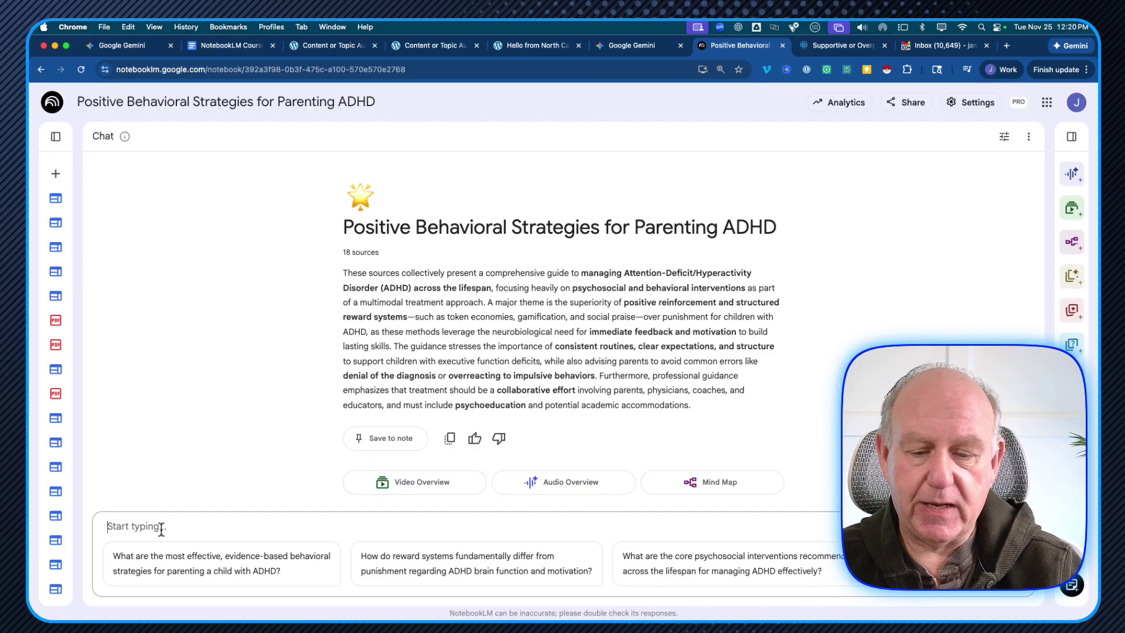
left_click(136, 525)
key("super+v")
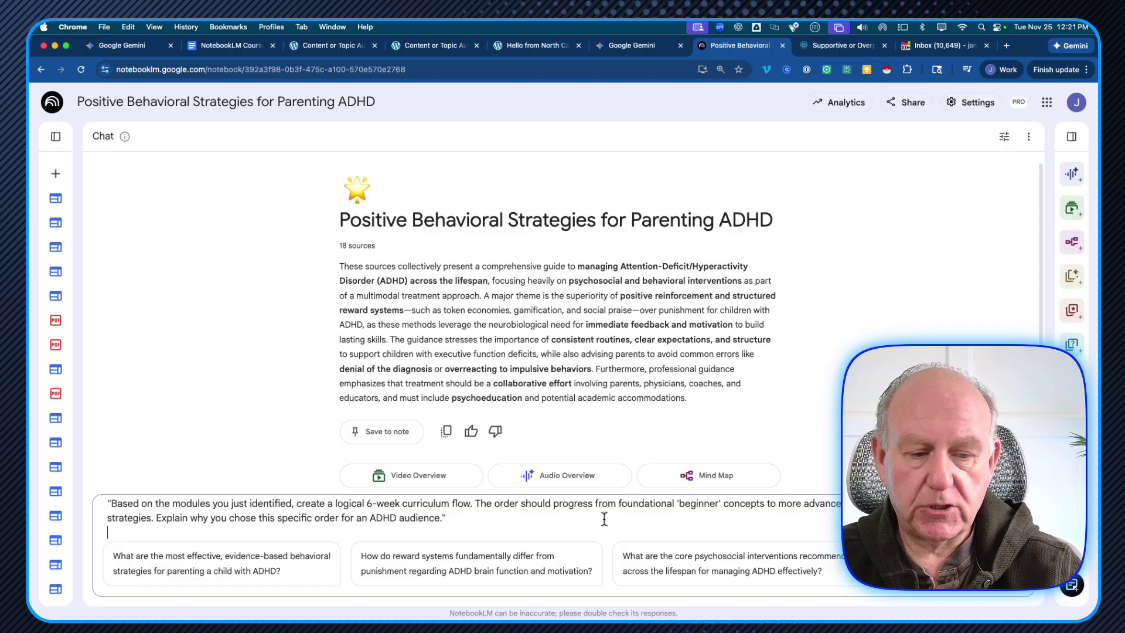
left_click(564, 526)
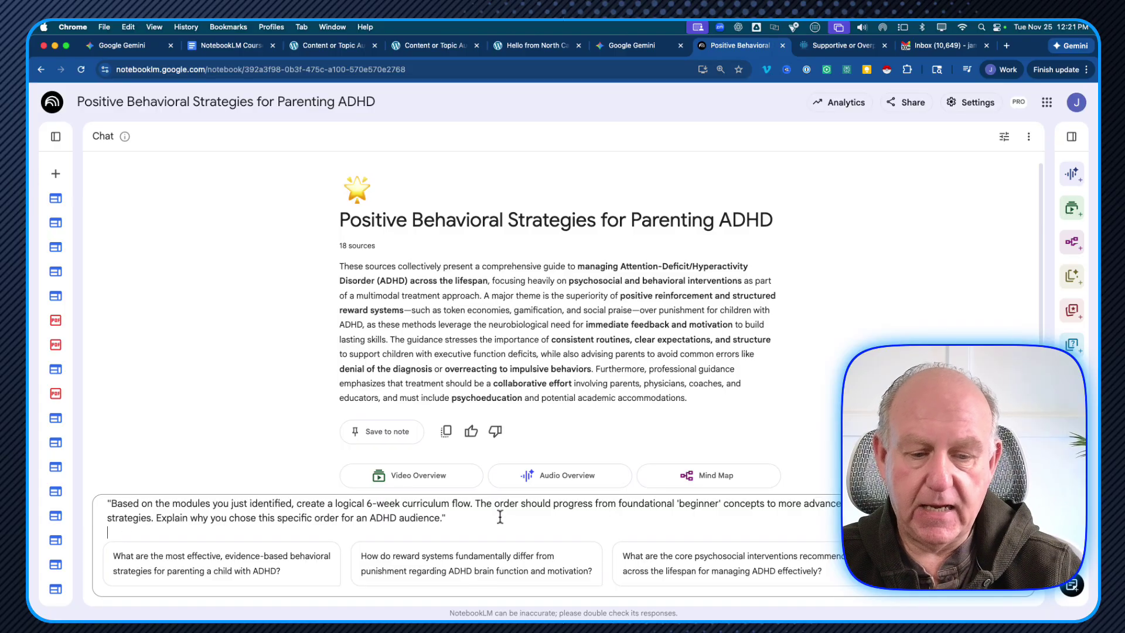
key("Return")
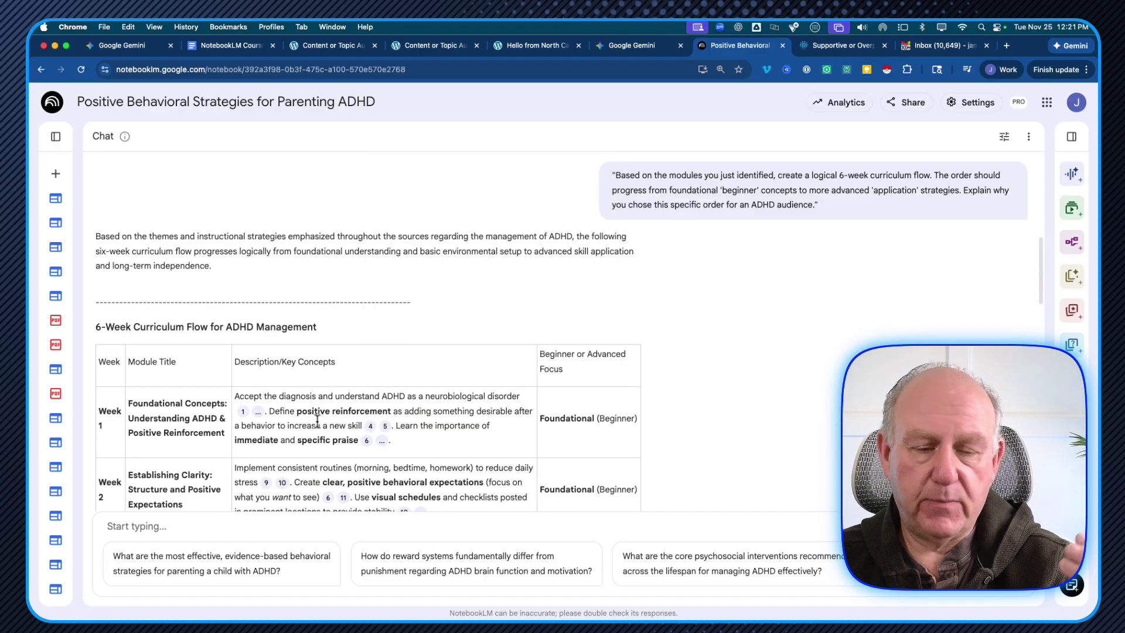
Scroll through the 6-Week Curriculum Flow table and the rationale for its order.
scroll(317, 420, "down", 15)
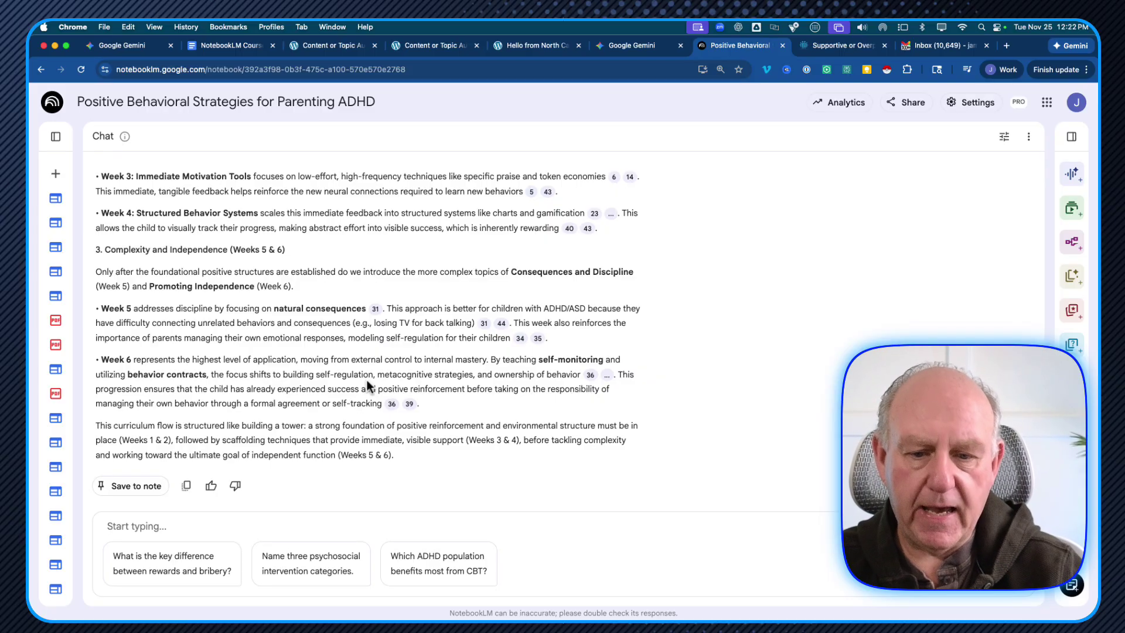
scroll(395, 359, "up", 15)
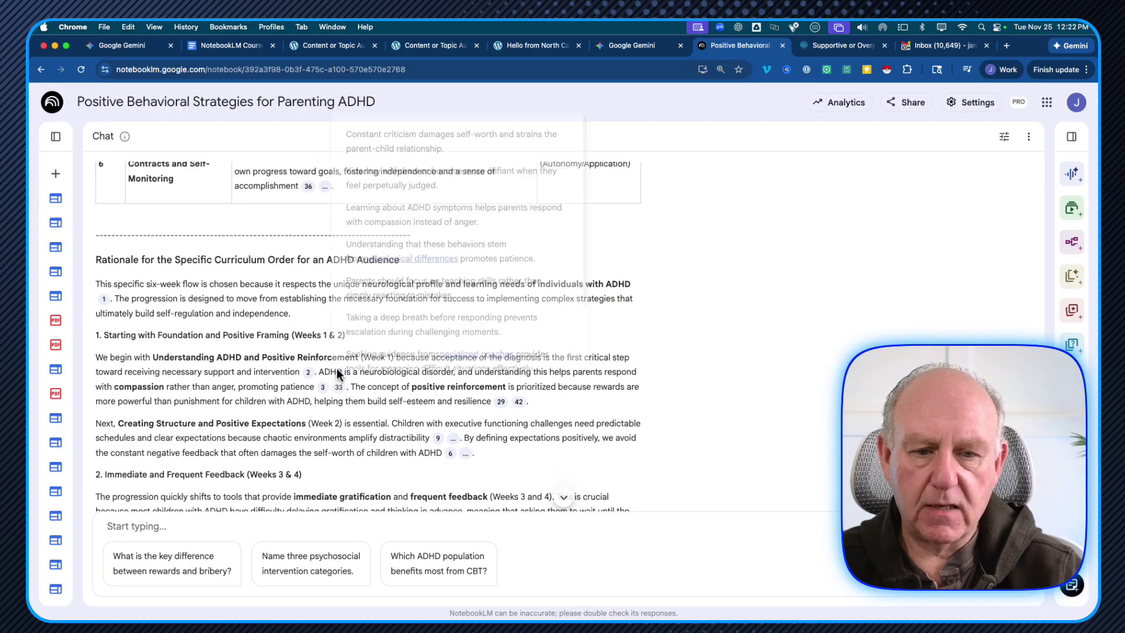
scroll(336, 368, "up", 2)
scroll(336, 368, "down", 3)
scroll(337, 368, "up", 5)
scroll(336, 368, "up", 3)
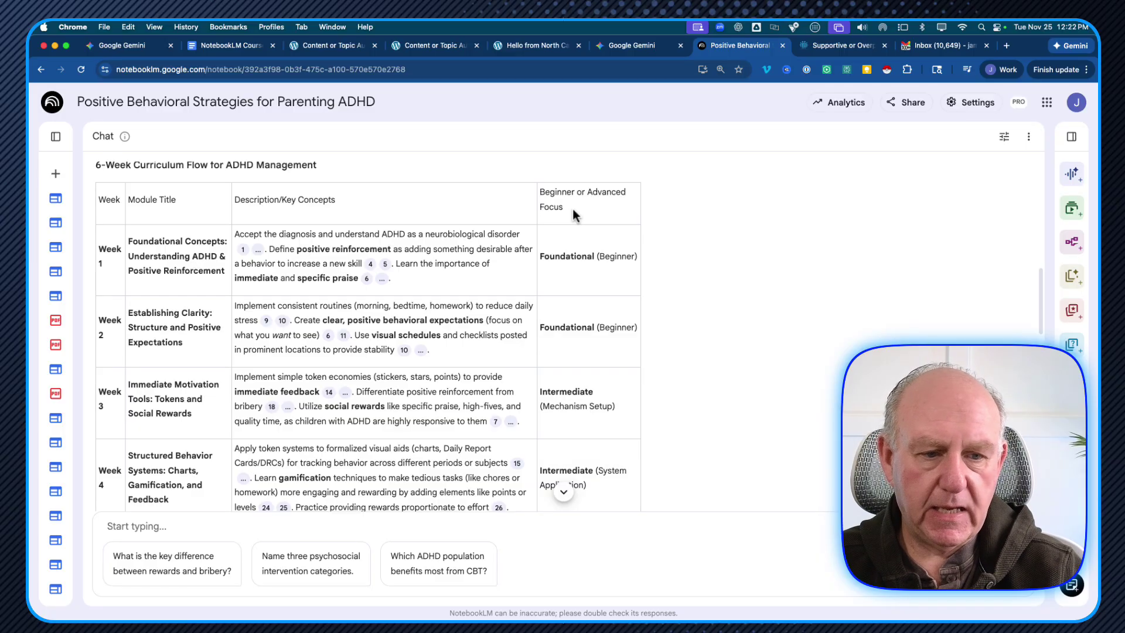
scroll(369, 411, "down", 1)
scroll(370, 412, "down", 5)
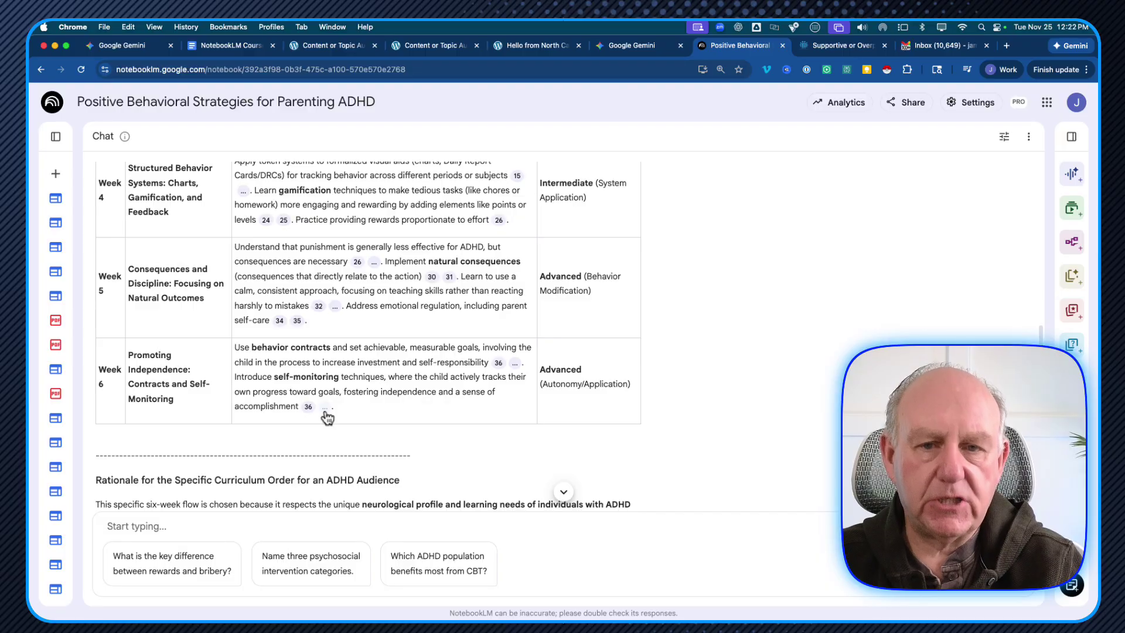